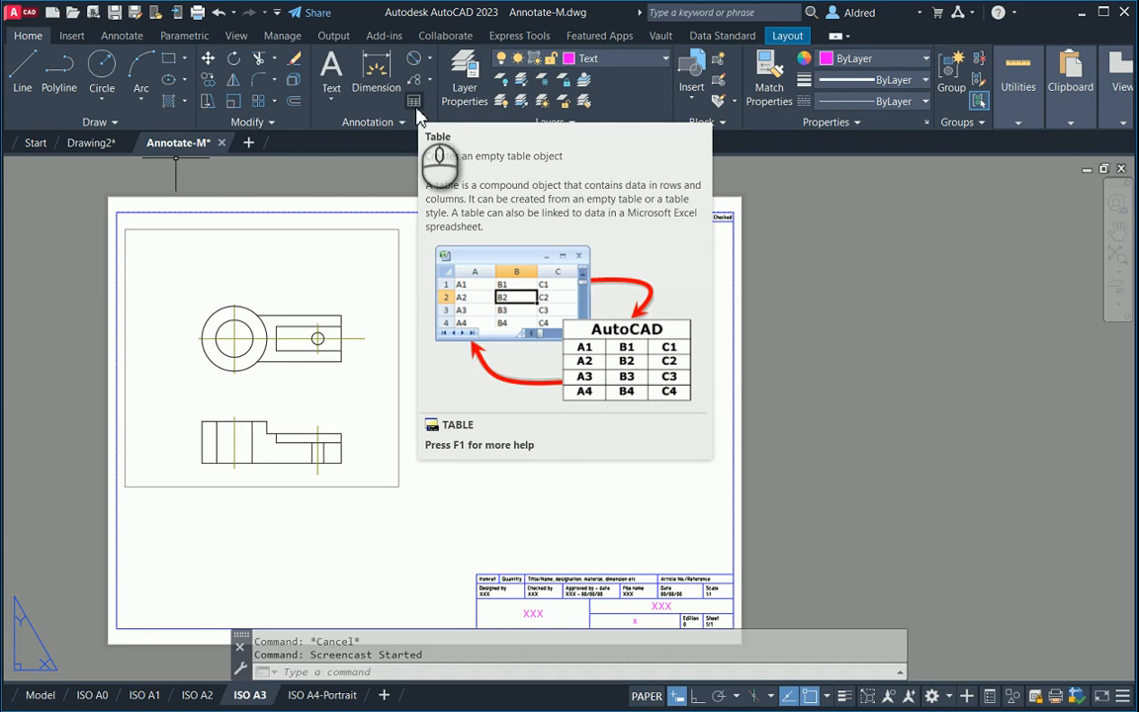
Step: Insert an empty Standard-style table with 5 columns and 3 data rows beside the part views, using an insertion point and leaving the title blank
{"action": "left_click", "coordinate": [413, 102]}
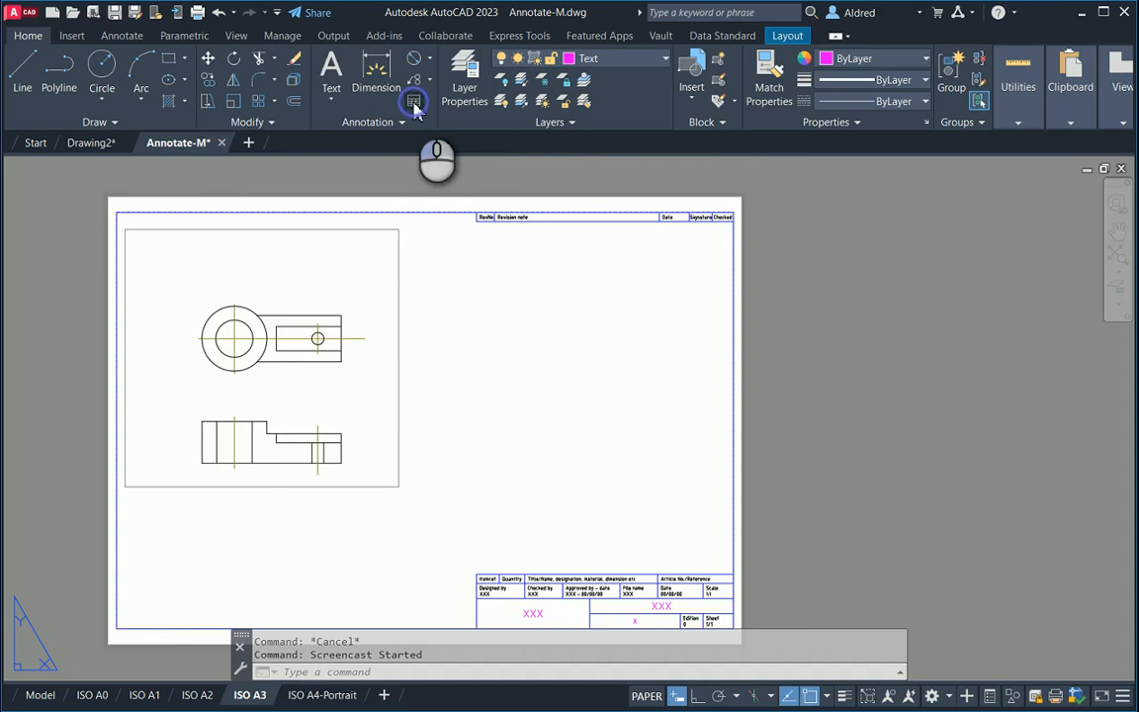
{"action": "left_click_drag", "start_coordinate": [536, 161], "coordinate": [296, 179]}
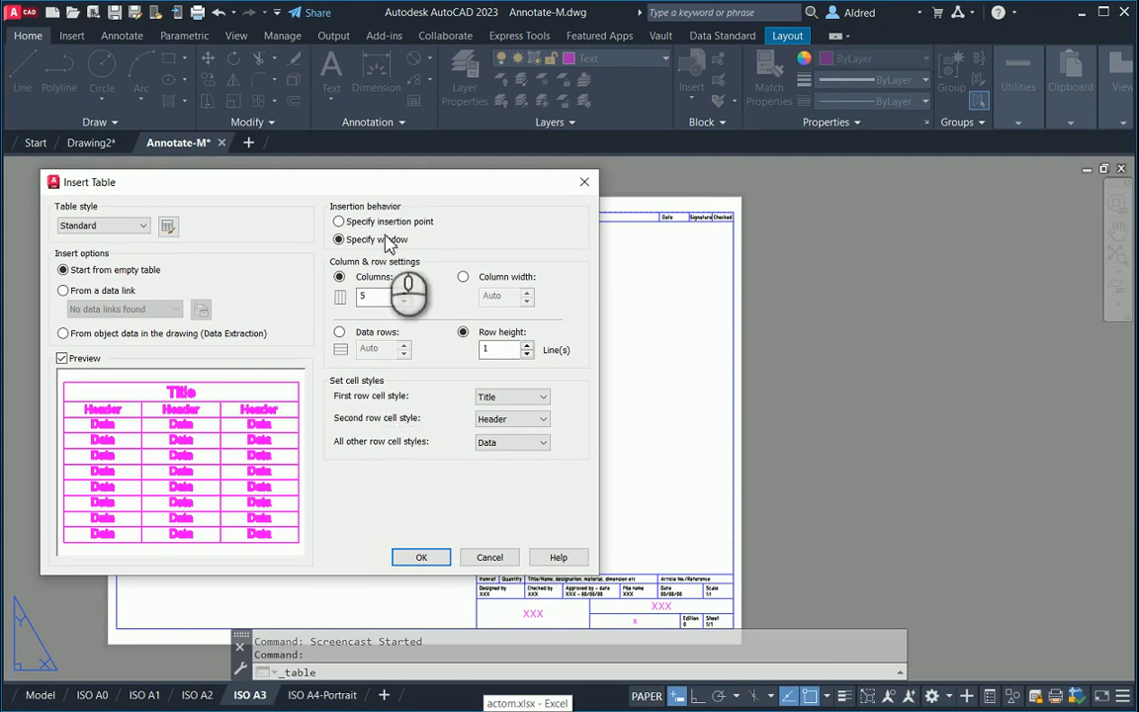
{"action": "left_click", "coordinate": [341, 222]}
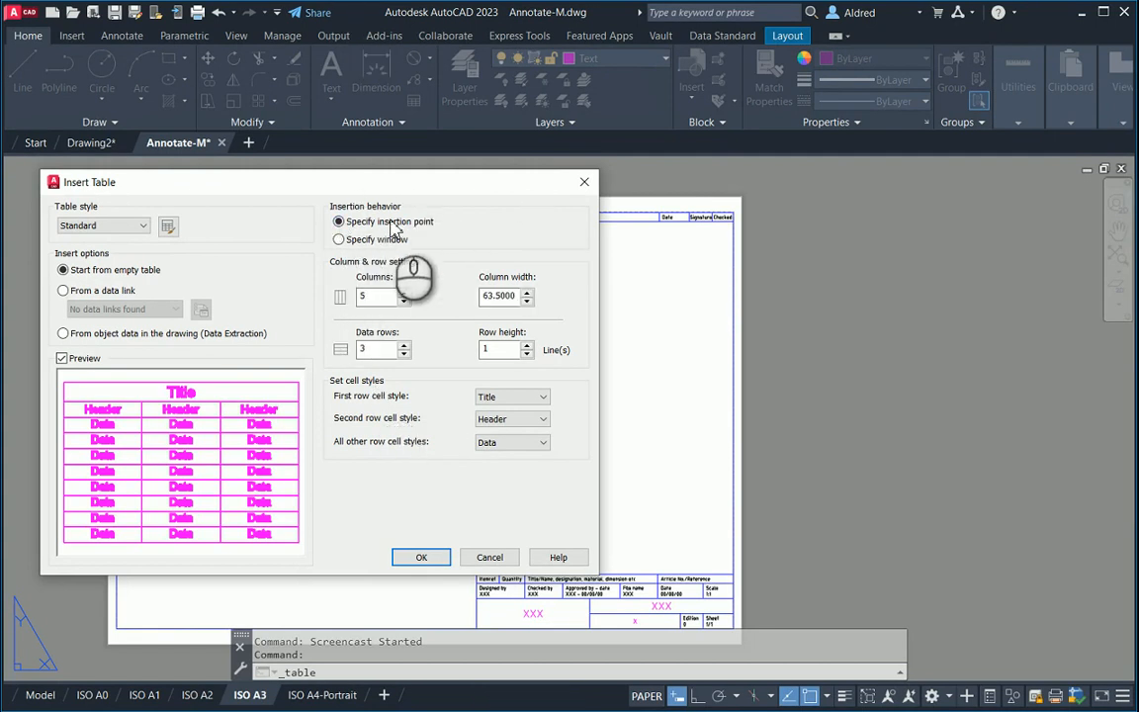
{"action": "double_click", "coordinate": [375, 296]}
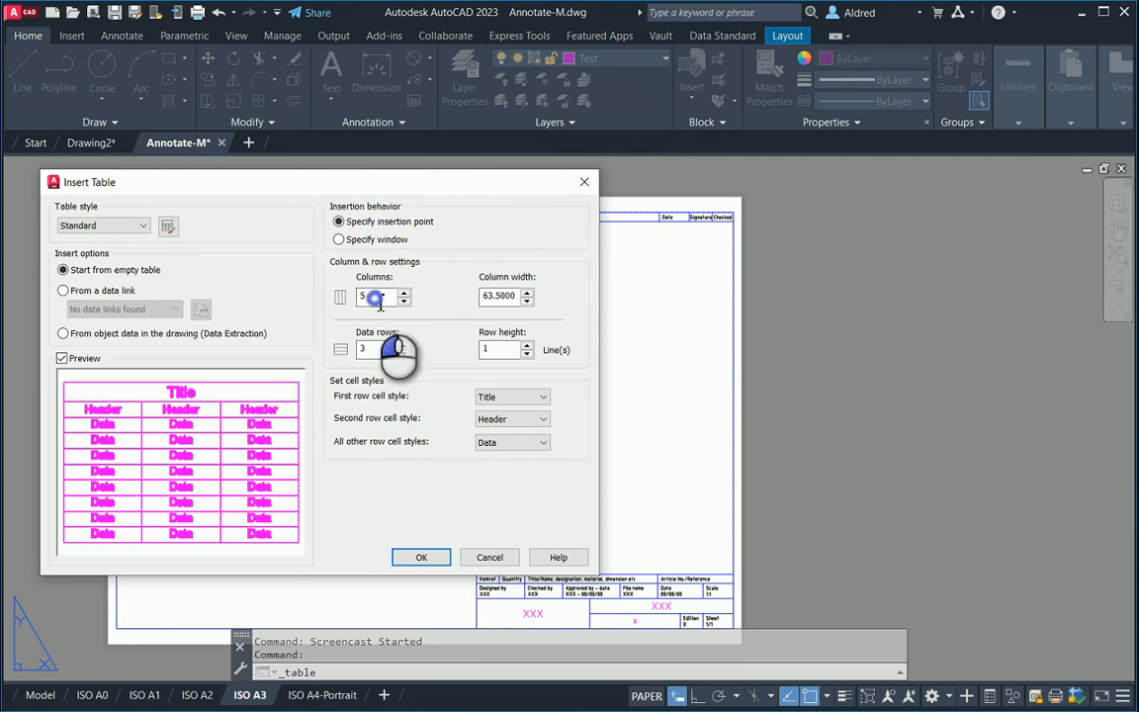
{"action": "left_click", "coordinate": [381, 346]}
{"action": "double_click", "coordinate": [382, 348]}
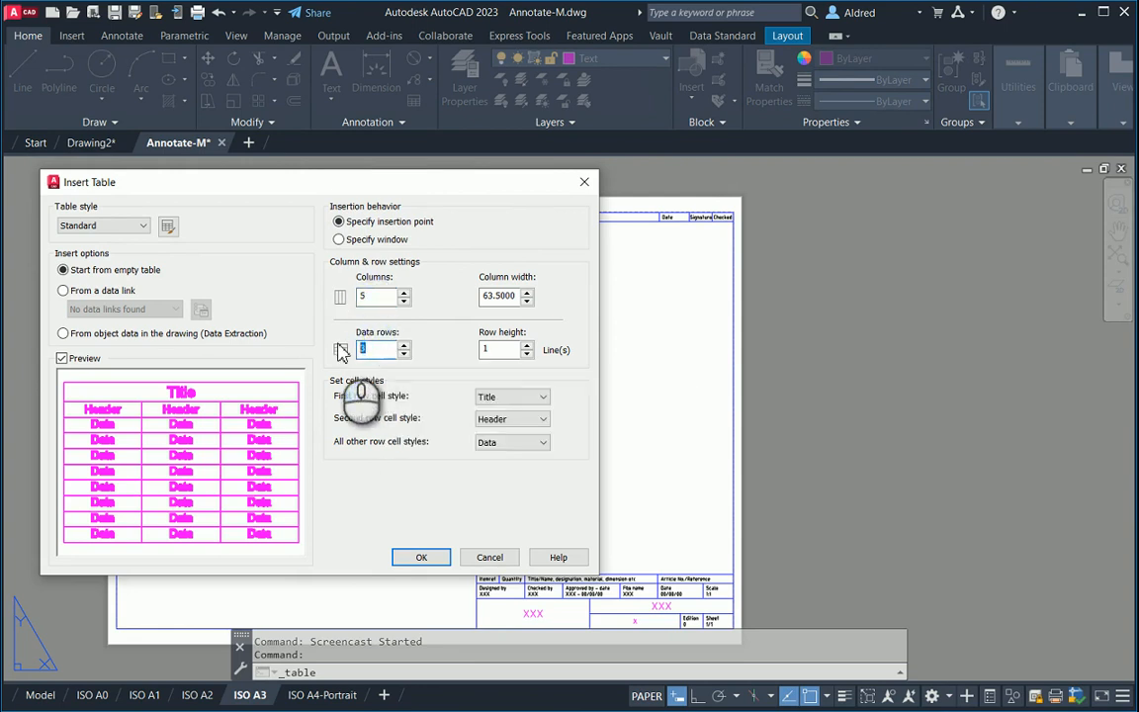
{"action": "left_click", "coordinate": [430, 557]}
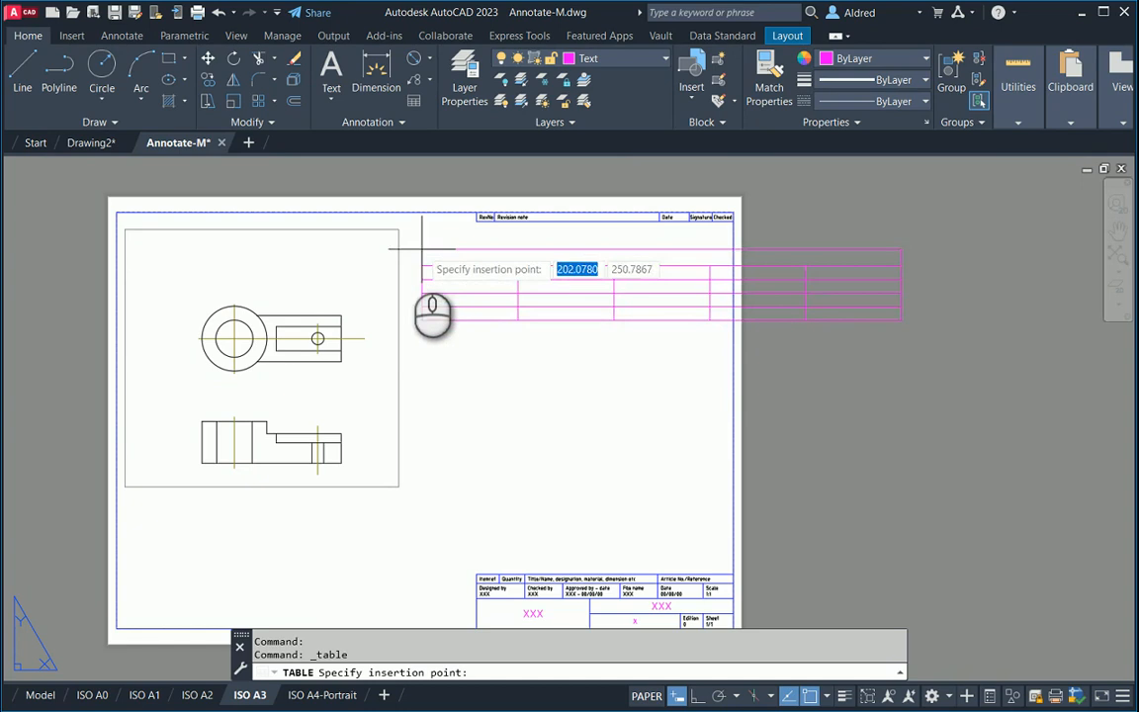
{"action": "left_click", "coordinate": [421, 304]}
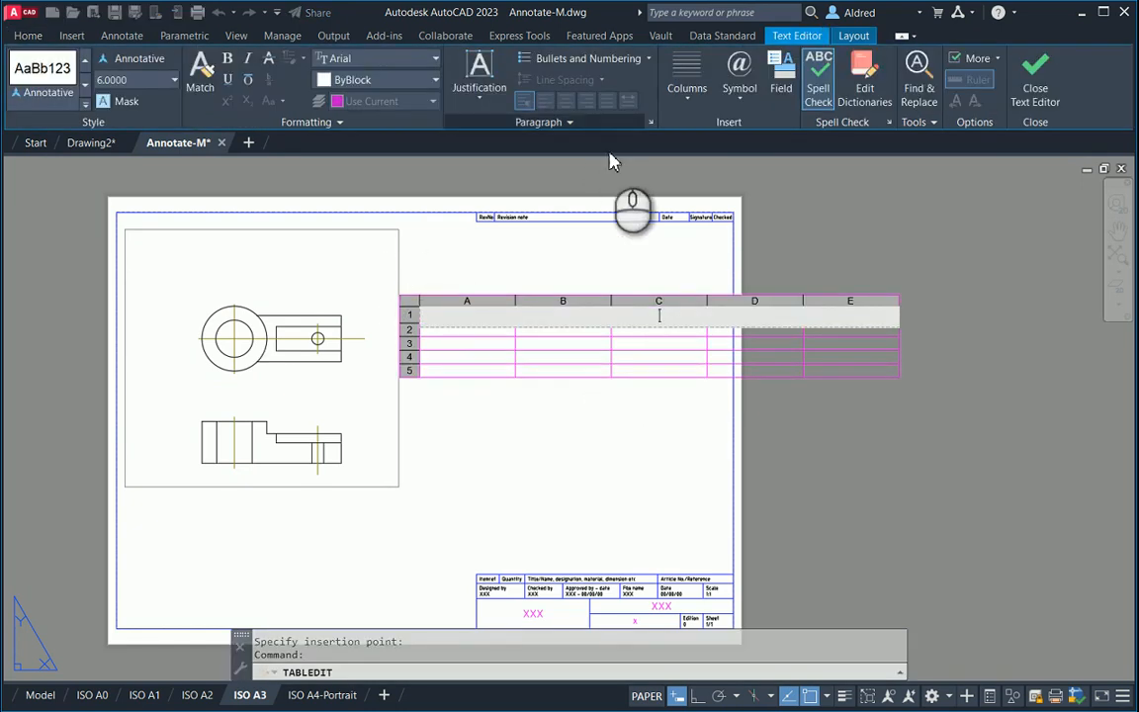
{"action": "key", "text": "Escape"}
{"action": "key", "text": "Escape"}
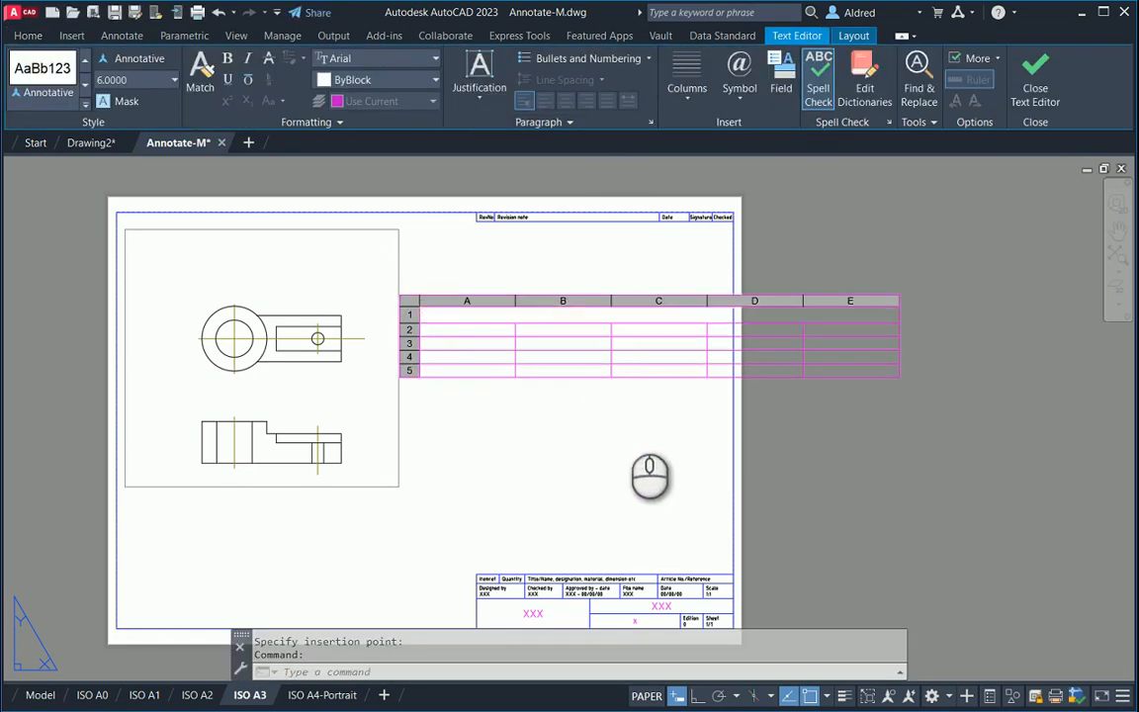
Step: Select individual cells of the table, including the title row and cell C3, and examine the editing options available for them
{"action": "middle_click_drag", "start_coordinate": [587, 410], "coordinate": [582, 426]}
{"action": "scroll", "coordinate": [607, 375], "scroll_direction": "down", "scroll_amount": 2}
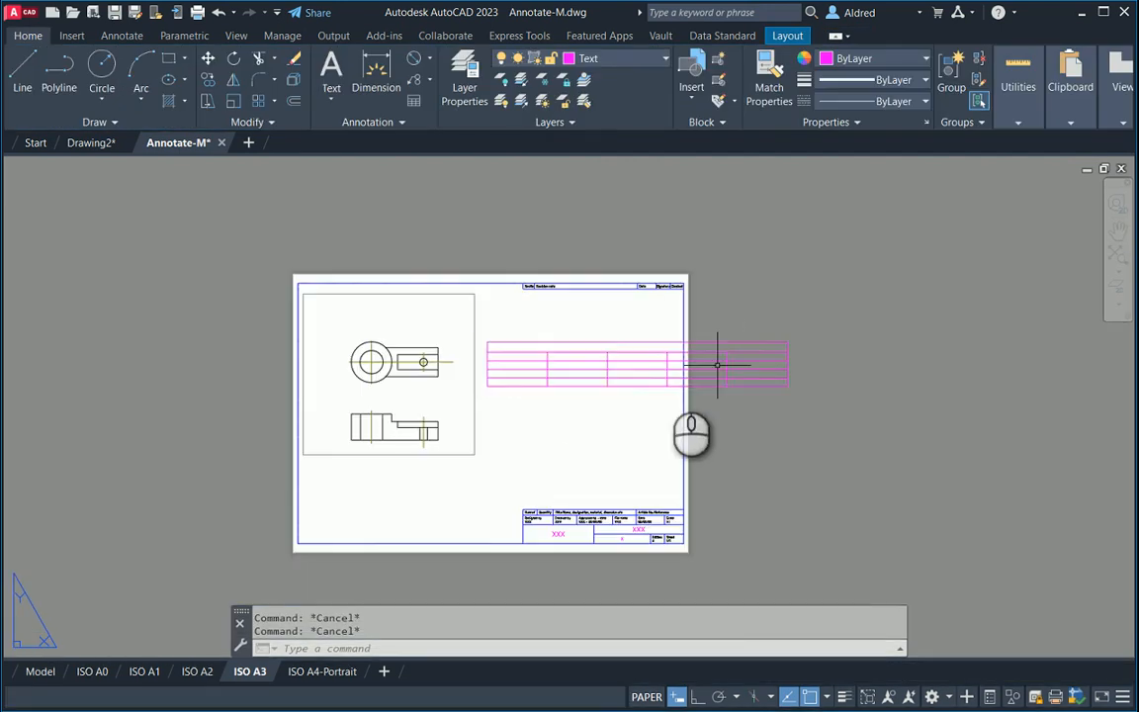
{"action": "scroll", "coordinate": [660, 375], "scroll_direction": "up", "scroll_amount": 4}
{"action": "left_click", "coordinate": [591, 348]}
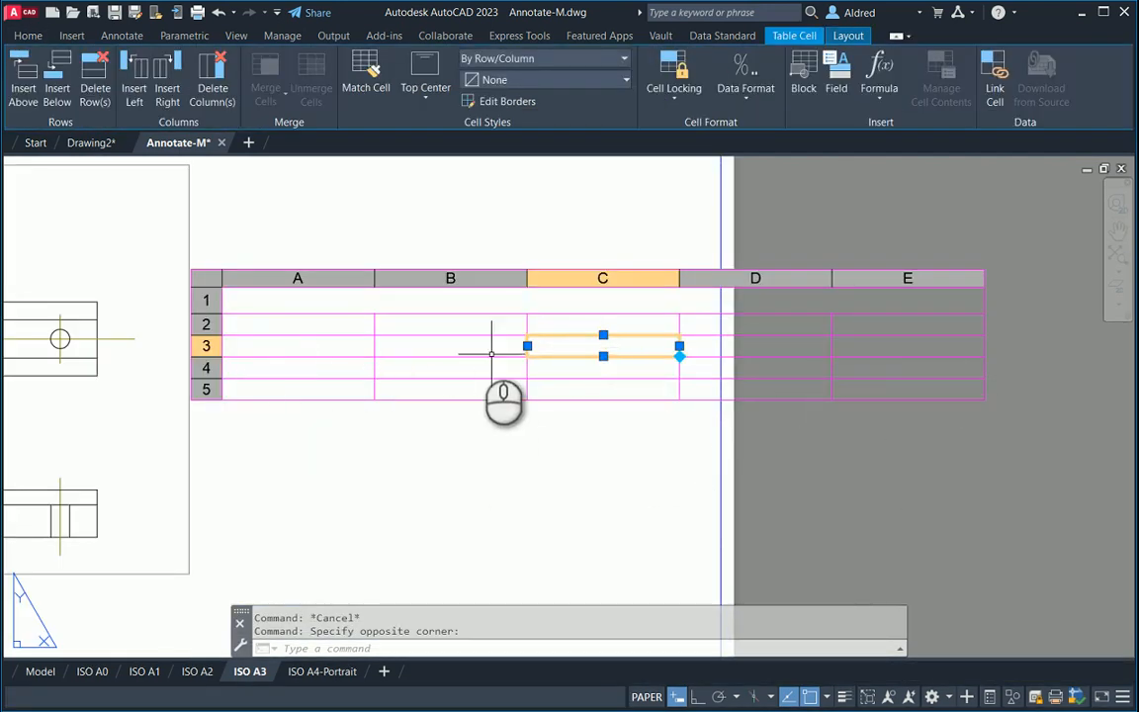
{"action": "left_click", "coordinate": [436, 366]}
{"action": "left_click", "coordinate": [438, 345]}
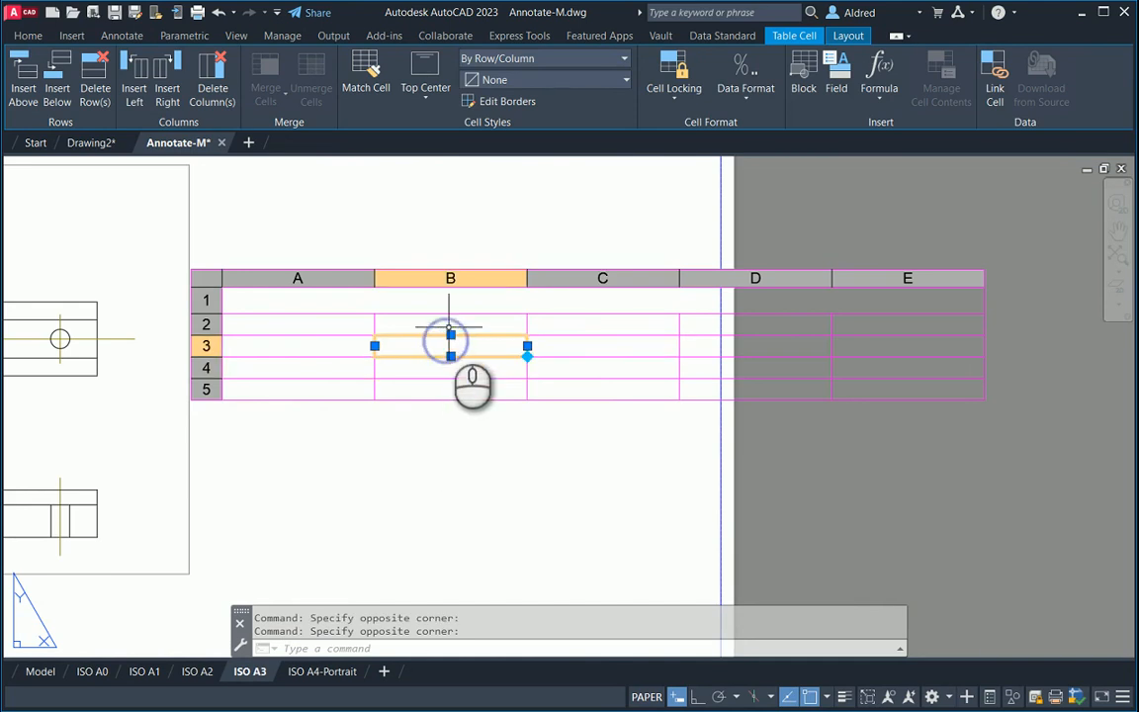
{"action": "left_click", "coordinate": [439, 323]}
{"action": "left_click", "coordinate": [452, 298]}
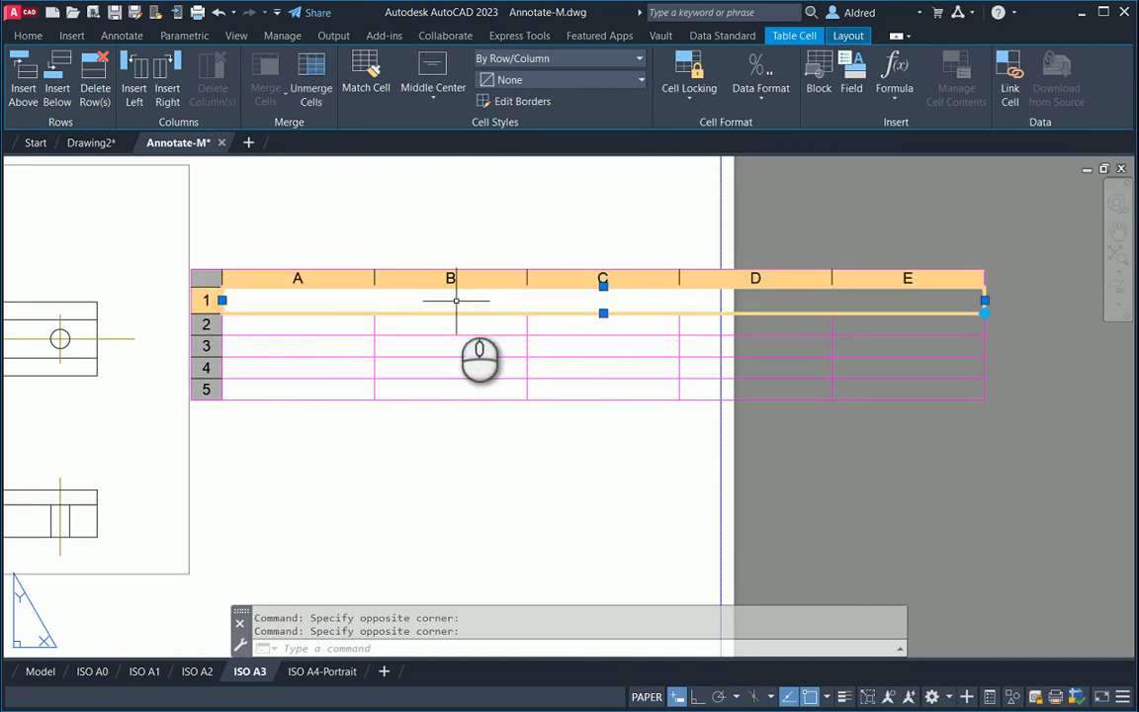
{"action": "left_click", "coordinate": [561, 342]}
{"action": "right_click", "coordinate": [582, 344]}
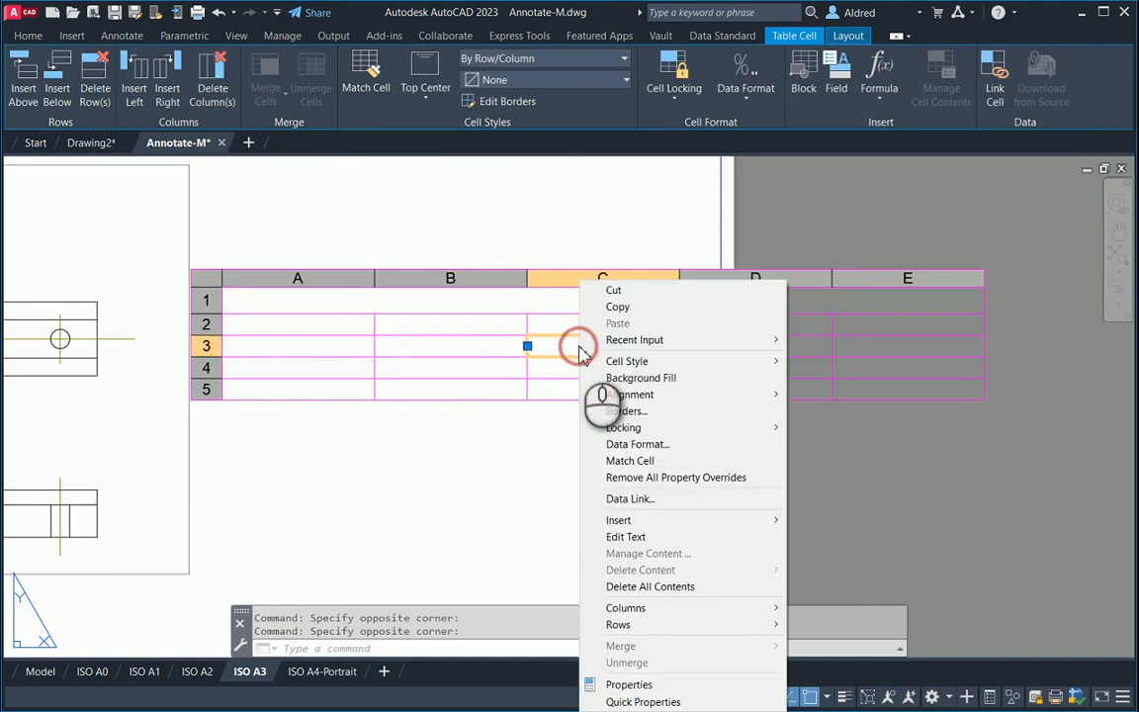
{"action": "left_click", "coordinate": [602, 345]}
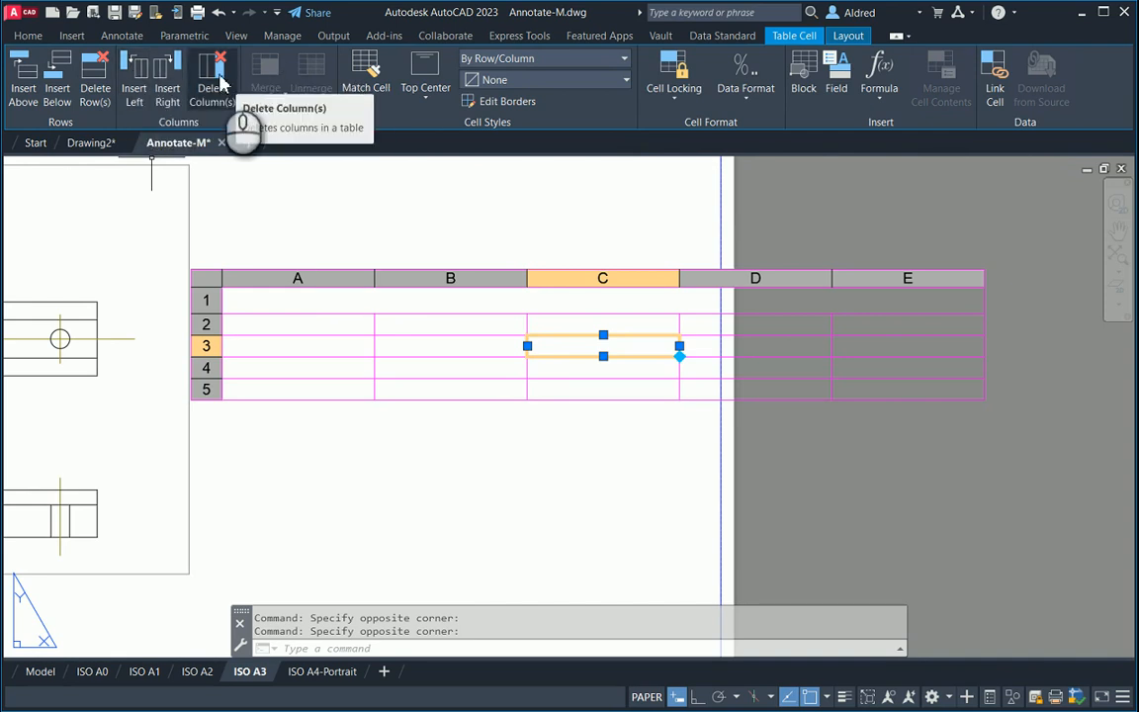
Step: Insert a column to the right of column C, and delete columns at C until the table has three columns
{"action": "left_click", "coordinate": [165, 89]}
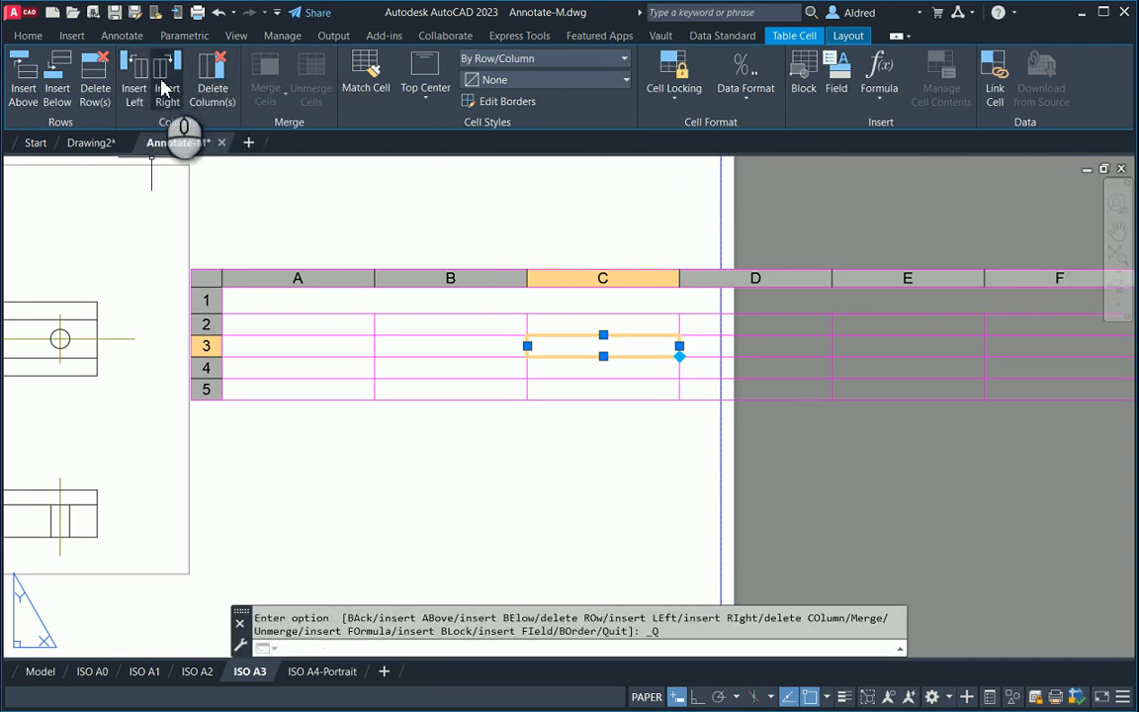
{"action": "left_click", "coordinate": [215, 77]}
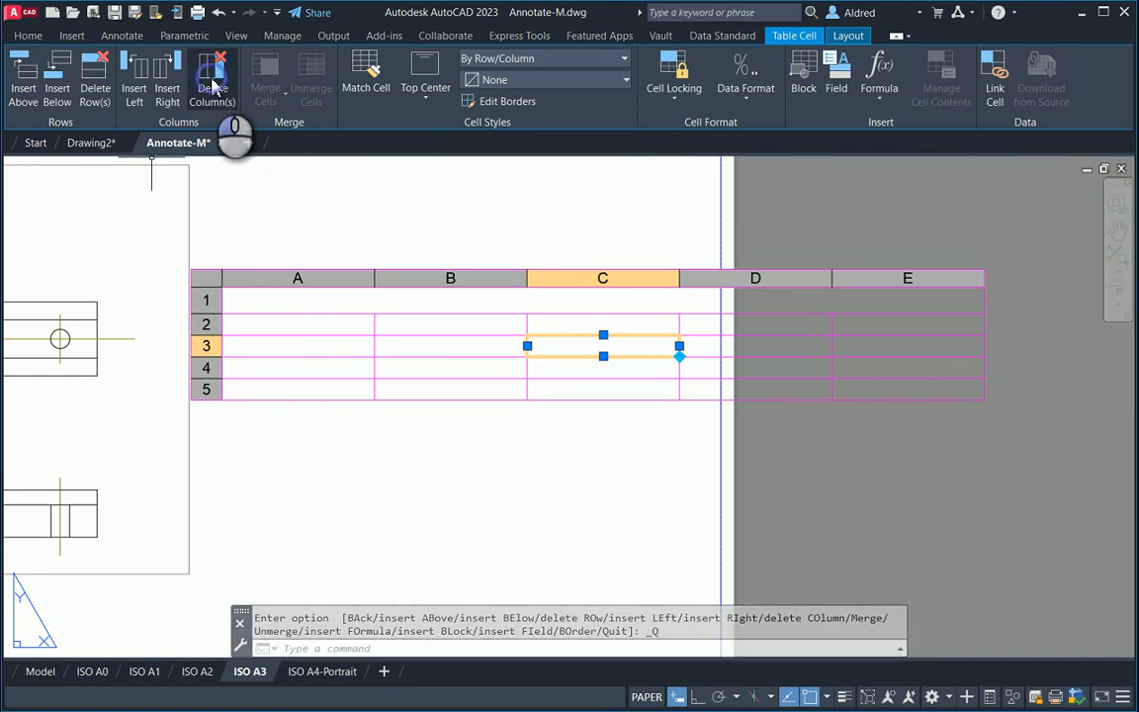
{"action": "left_click", "coordinate": [213, 80]}
{"action": "left_click", "coordinate": [205, 71]}
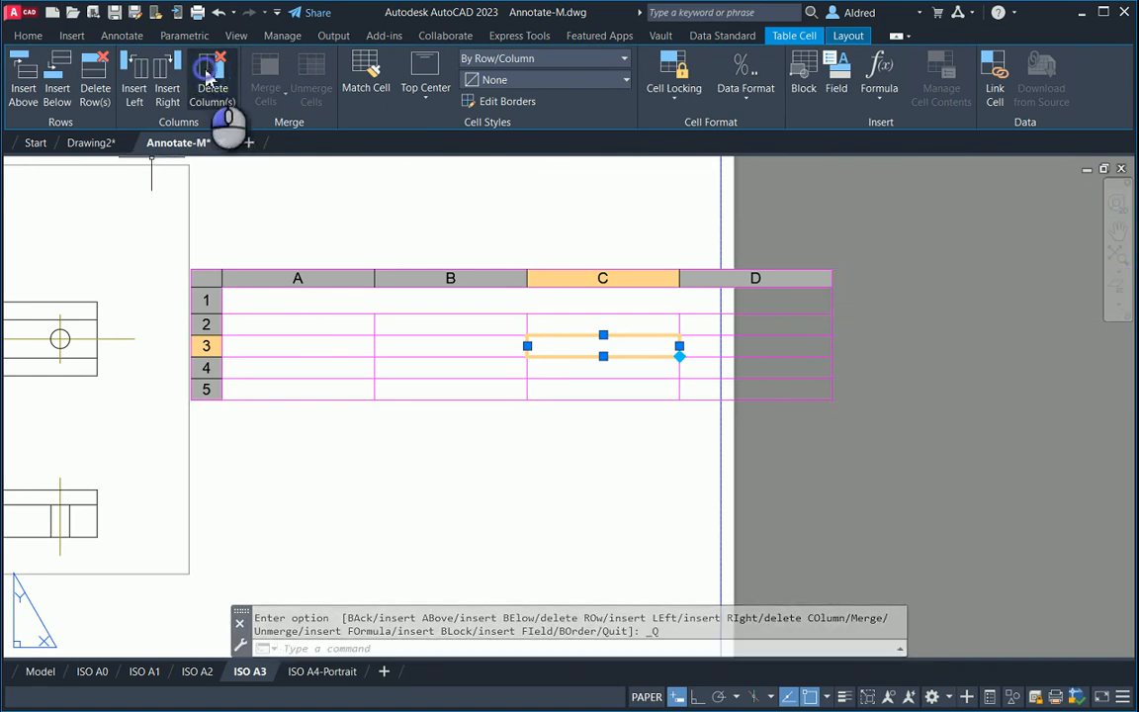
{"action": "middle_click_drag", "start_coordinate": [503, 501], "coordinate": [635, 461]}
{"action": "key", "text": "Escape"}
{"action": "middle_click_drag", "start_coordinate": [530, 379], "coordinate": [530, 396]}
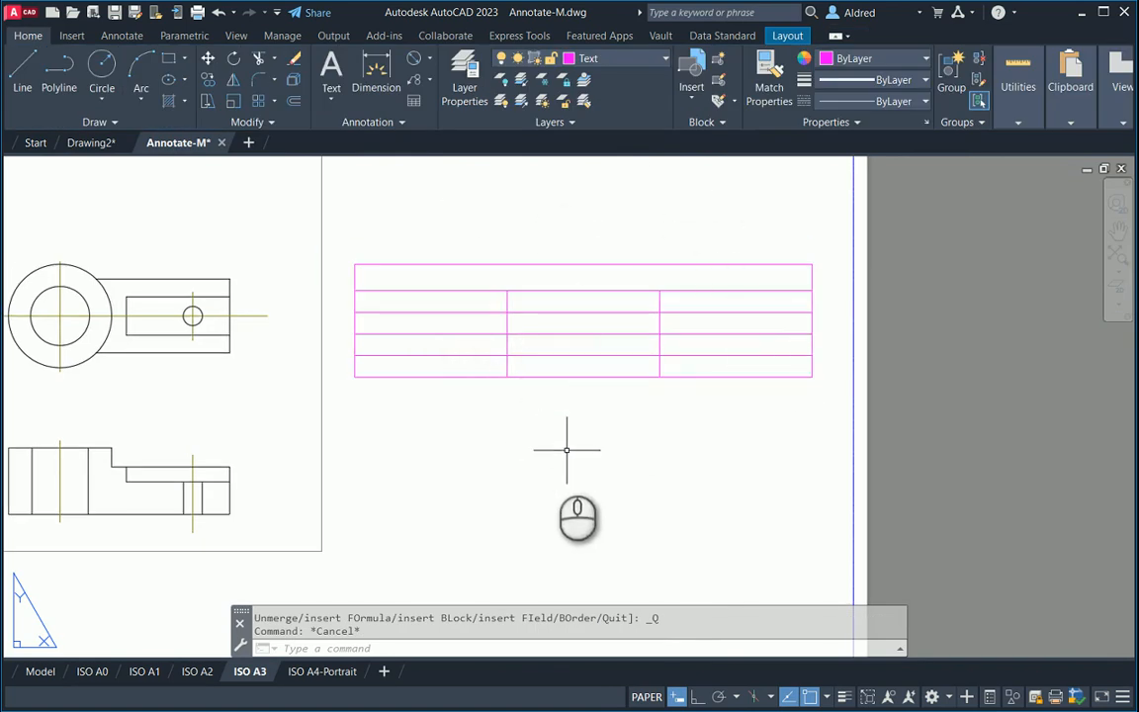
Step: Merge cells B3 to B5 of the table into a single cell with Merge All
{"action": "left_click", "coordinate": [624, 343]}
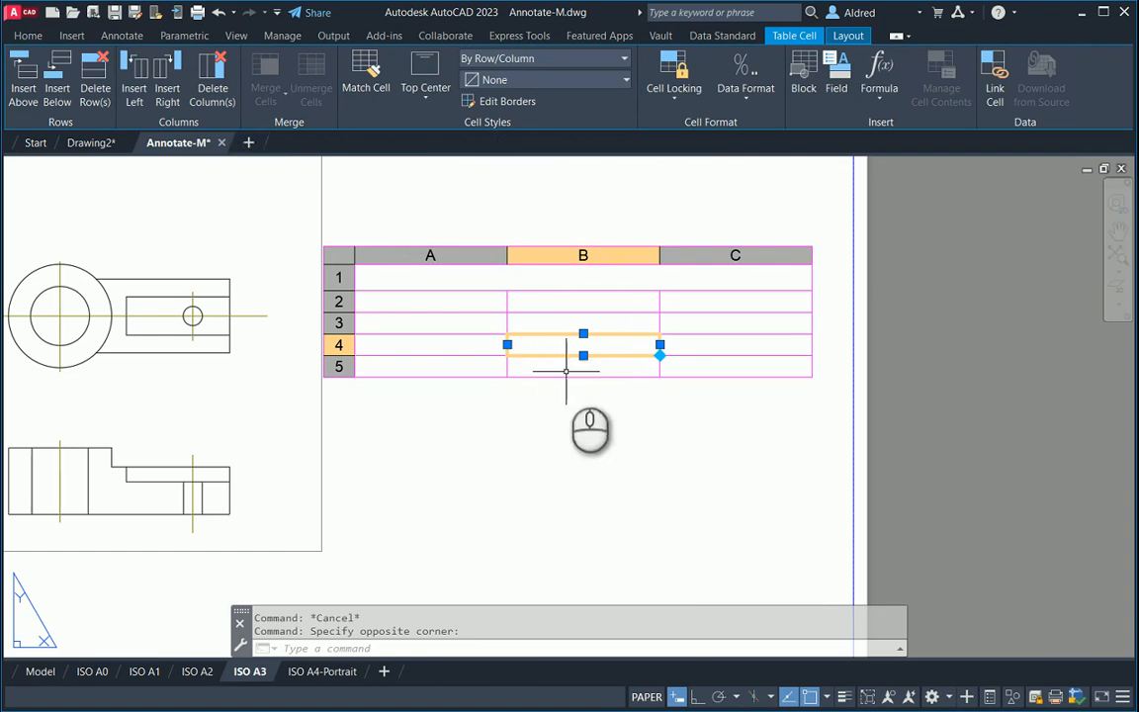
{"action": "left_click", "coordinate": [652, 377]}
{"action": "left_click_drag", "start_coordinate": [642, 371], "coordinate": [600, 321]}
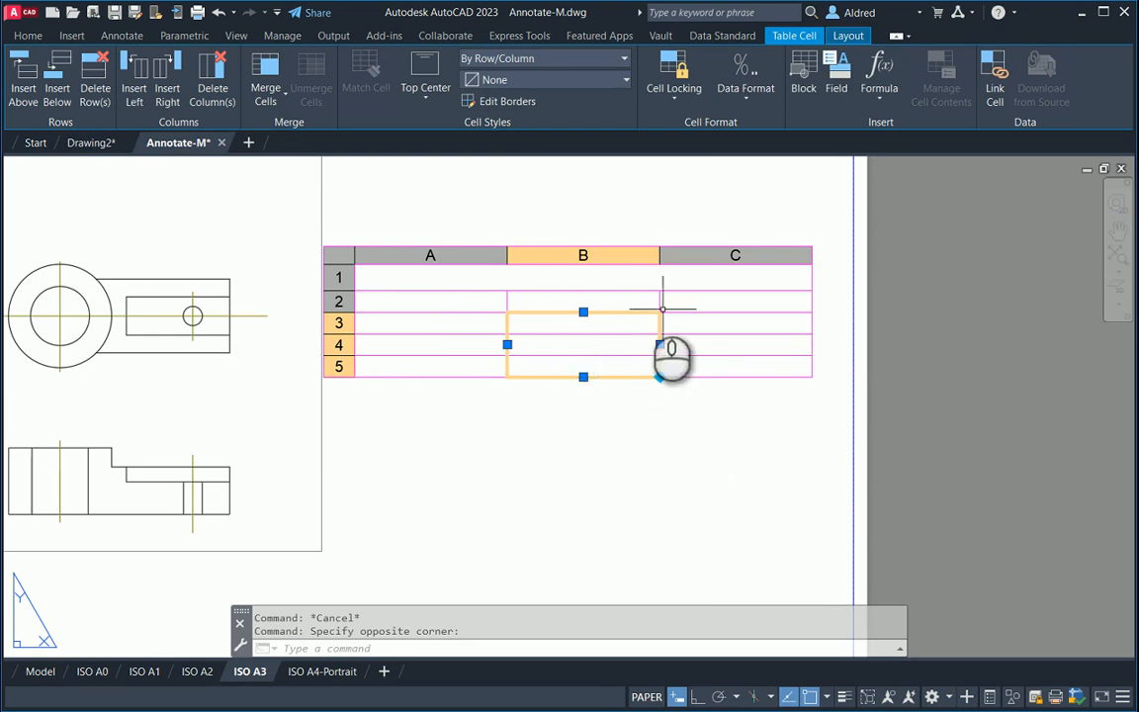
{"action": "left_click", "coordinate": [269, 99]}
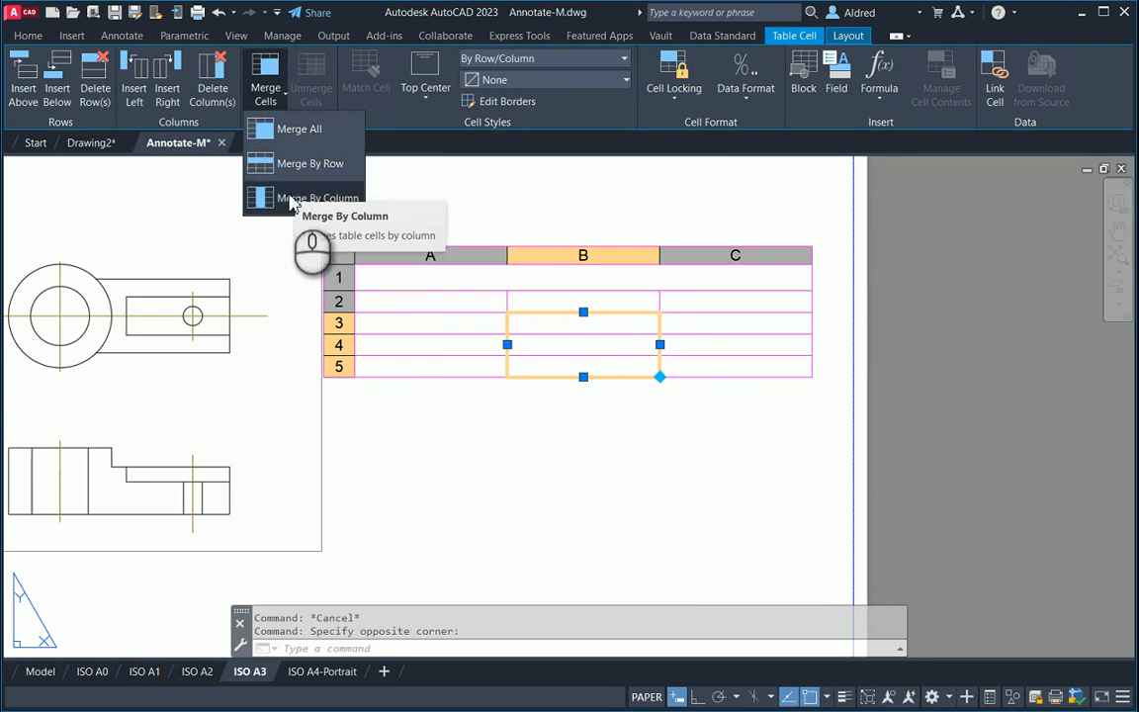
{"action": "left_click", "coordinate": [296, 129]}
{"action": "key", "text": "Escape"}
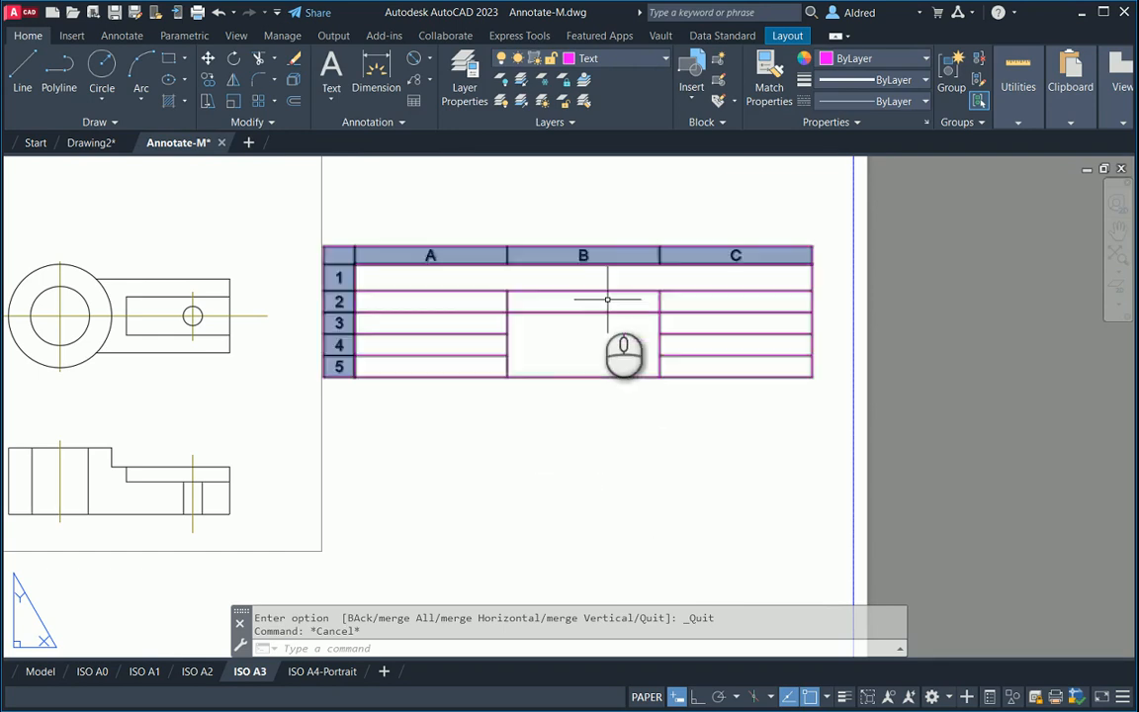
Step: Unmerge the merged cell spanning rows 3 to 5 in column B
{"action": "left_click", "coordinate": [607, 341]}
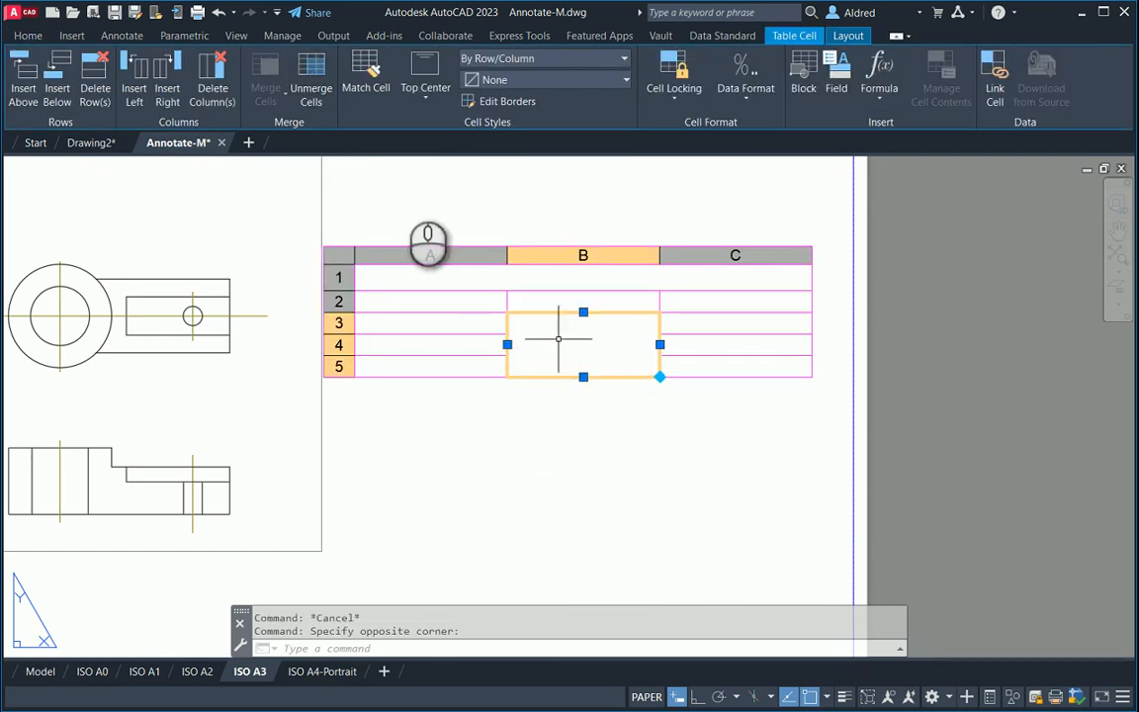
{"action": "left_click", "coordinate": [310, 79]}
{"action": "key", "text": "Escape"}
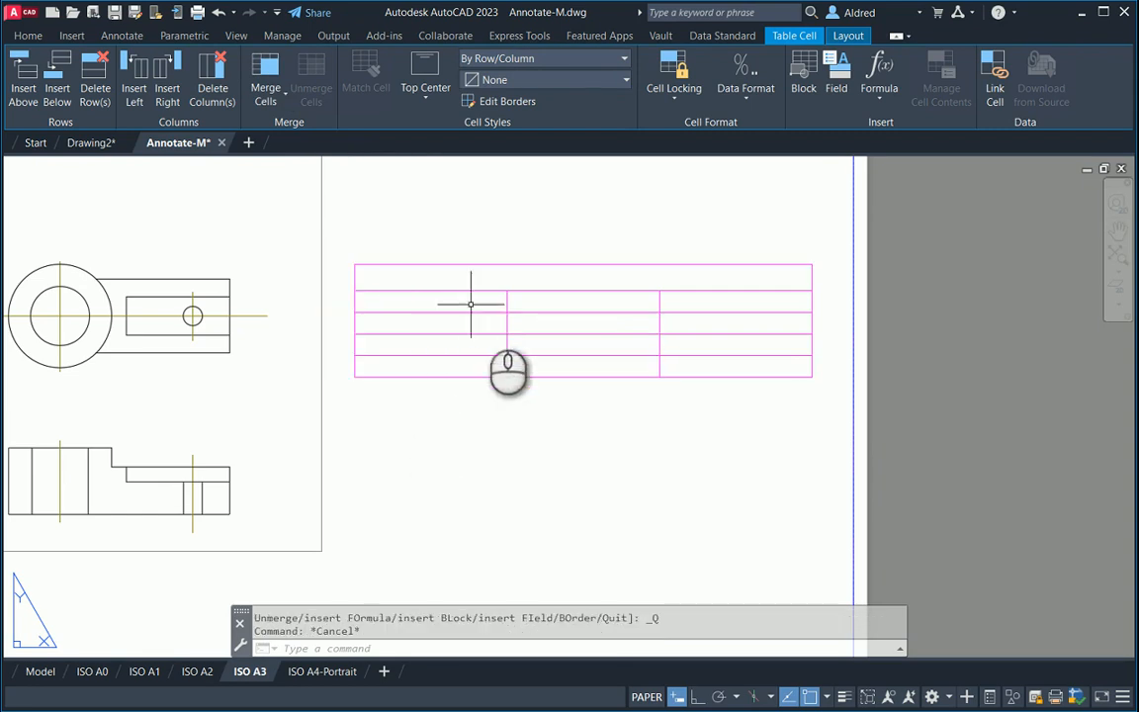
Step: Examine the alignment, background fill, cell style and locking options available for cell B3
{"action": "left_click", "coordinate": [561, 316]}
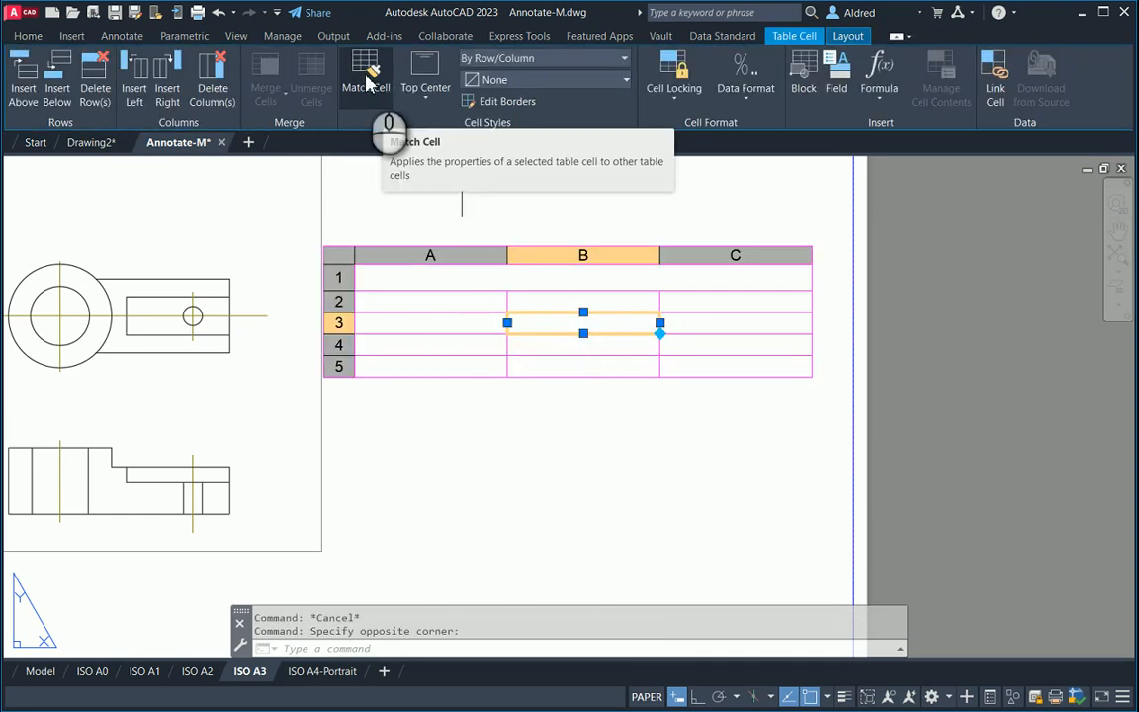
{"action": "left_click", "coordinate": [426, 99]}
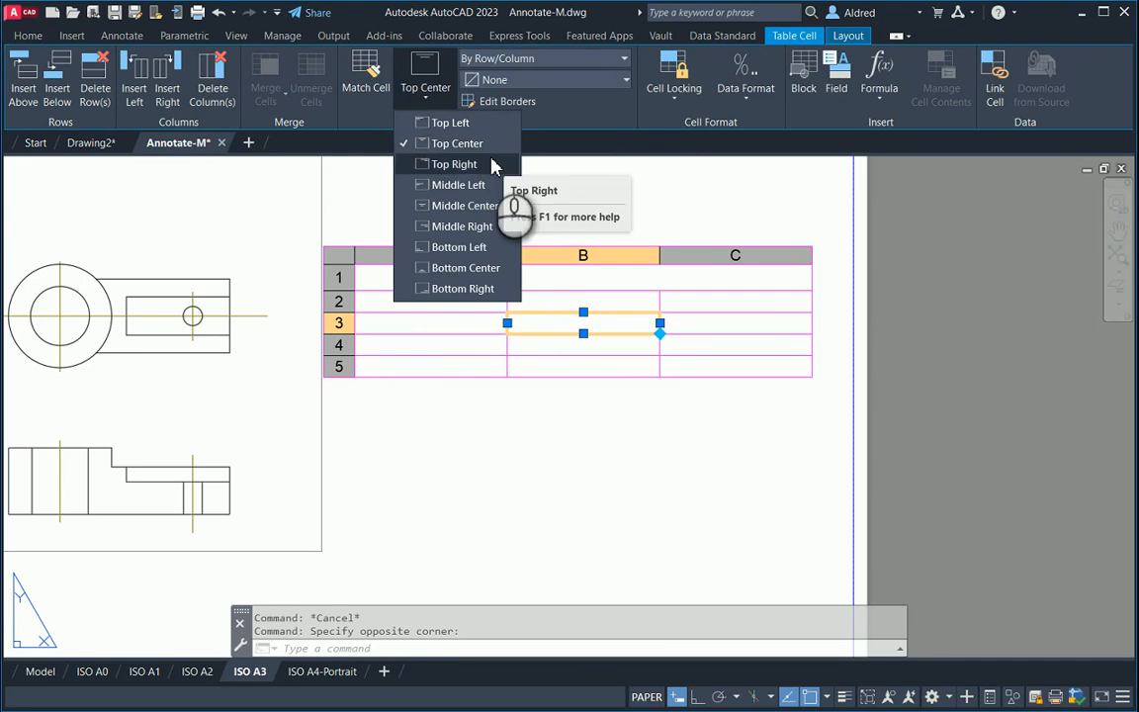
{"action": "left_click", "coordinate": [564, 145]}
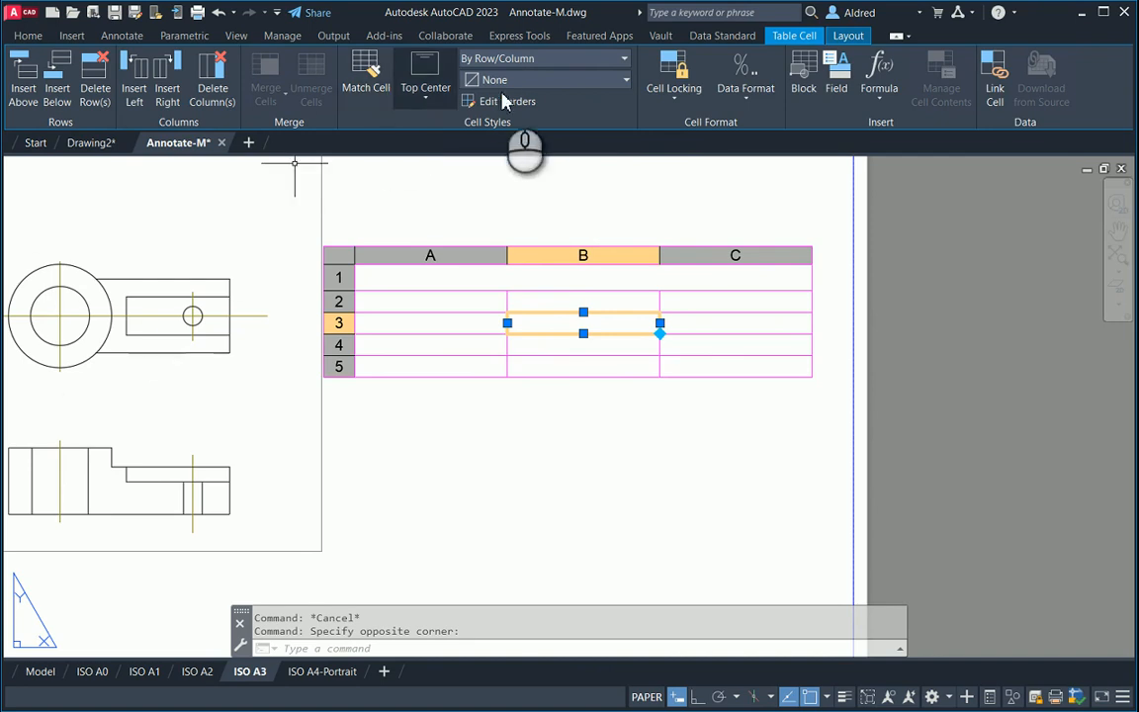
{"action": "left_click", "coordinate": [570, 82]}
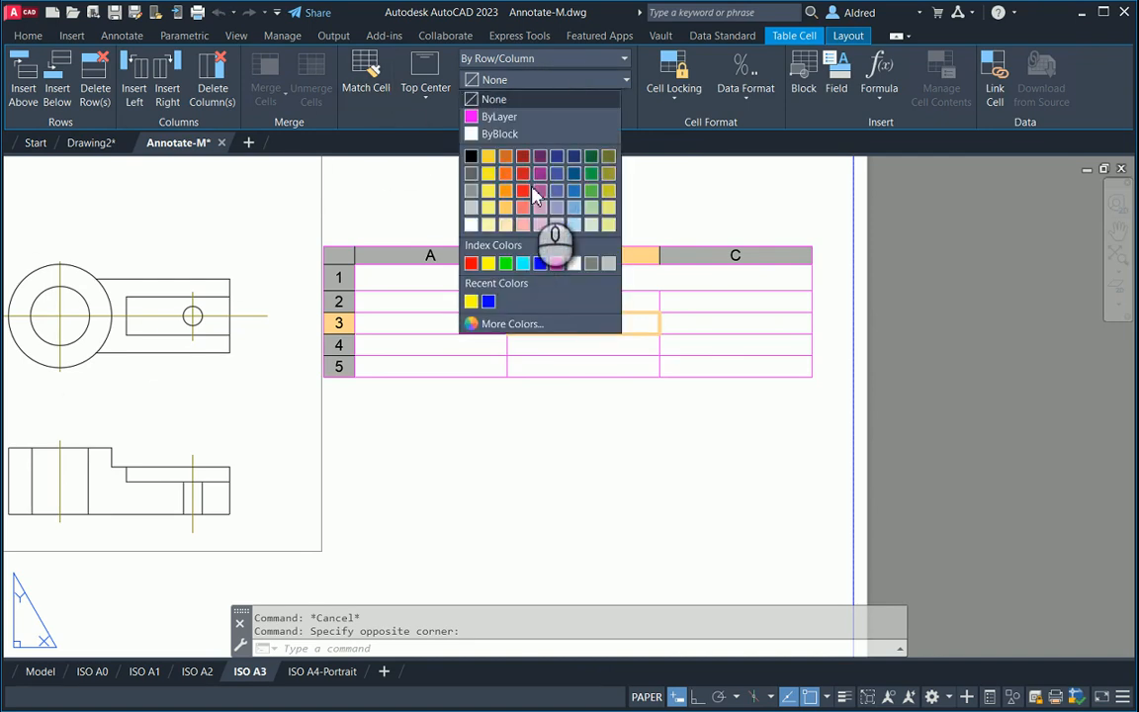
{"action": "left_click", "coordinate": [551, 63]}
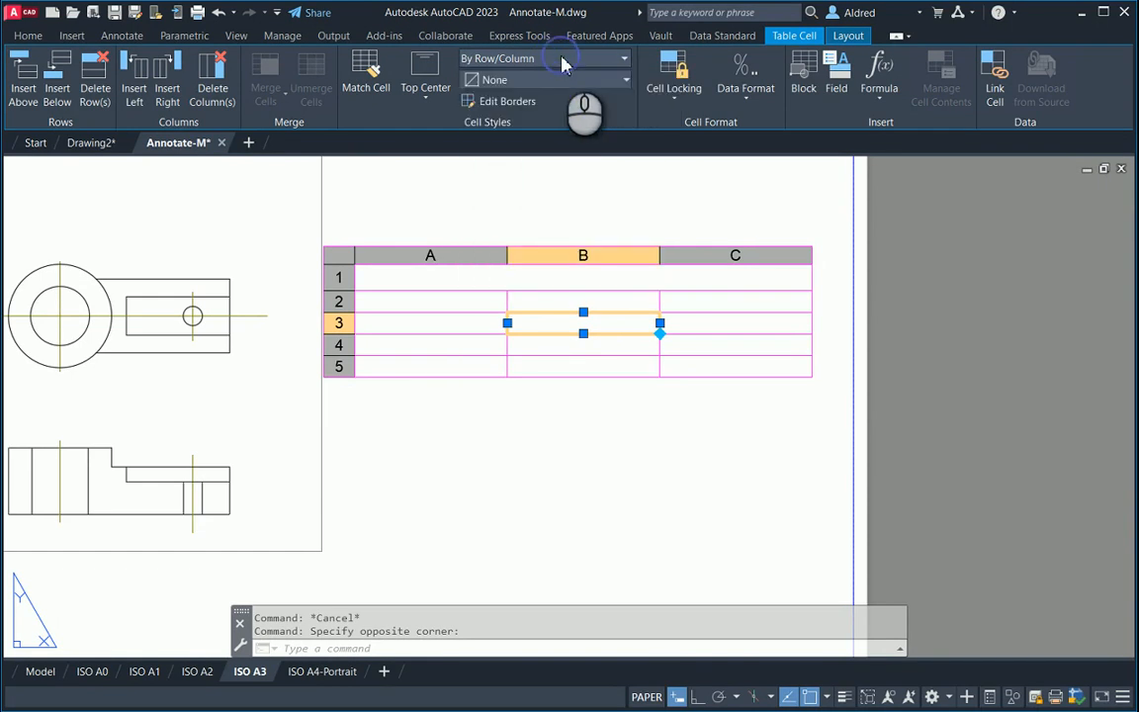
{"action": "left_click", "coordinate": [564, 62]}
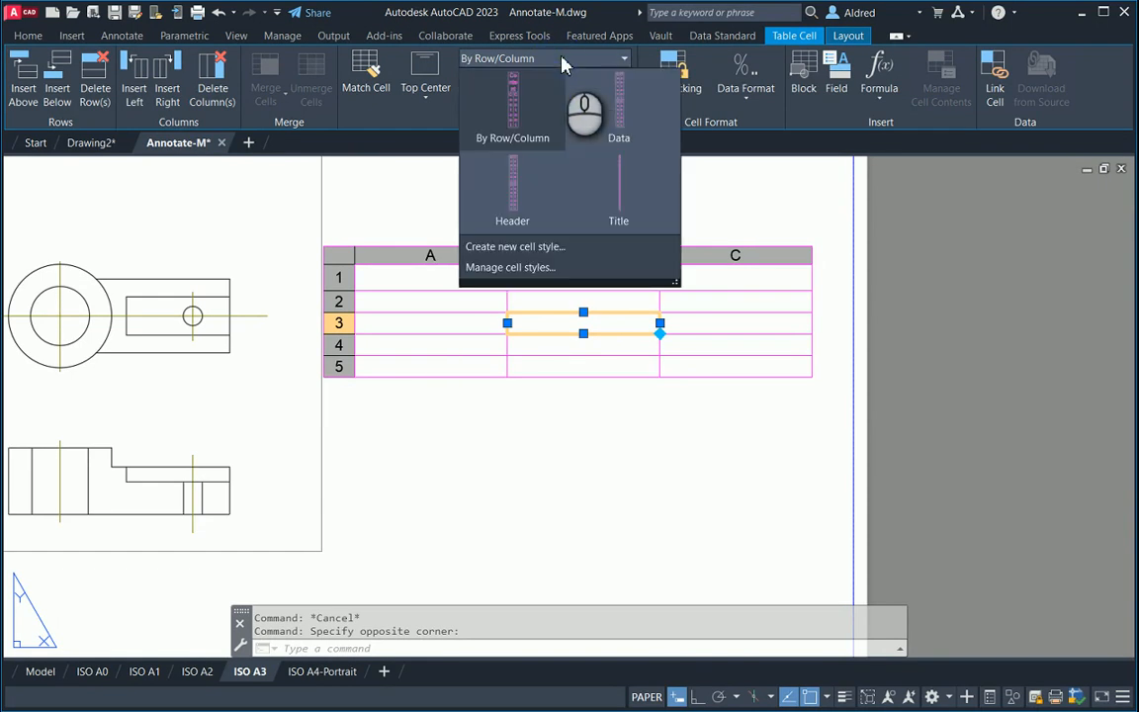
{"action": "left_click", "coordinate": [707, 153]}
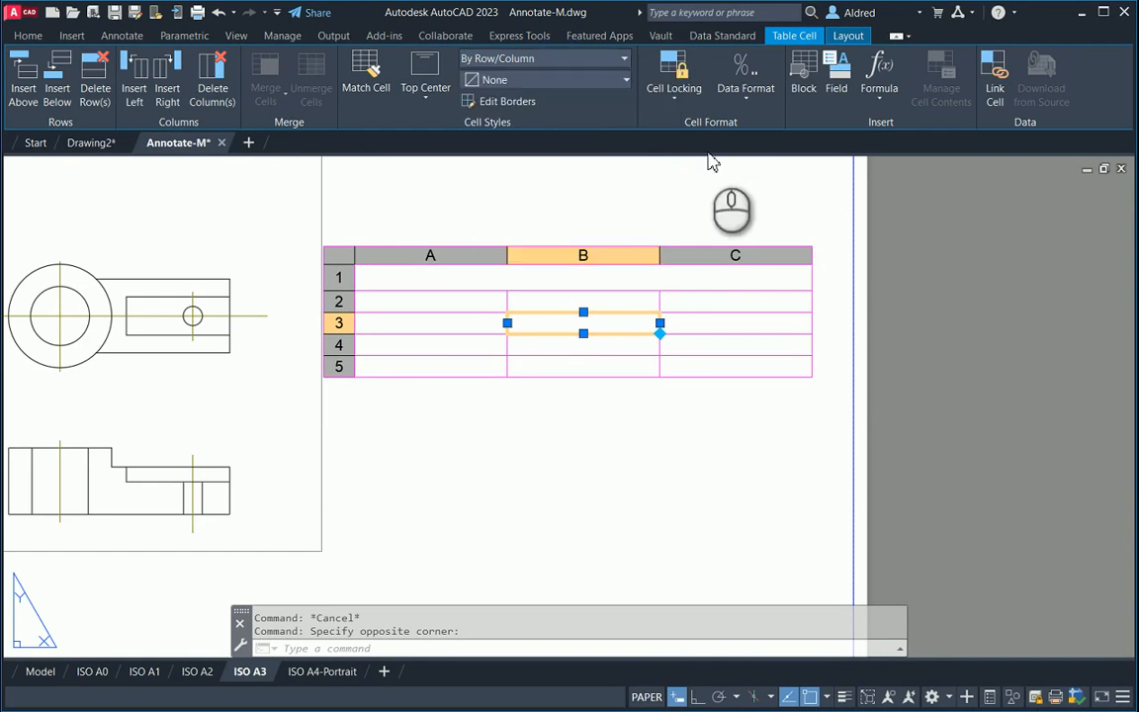
{"action": "left_click", "coordinate": [671, 105]}
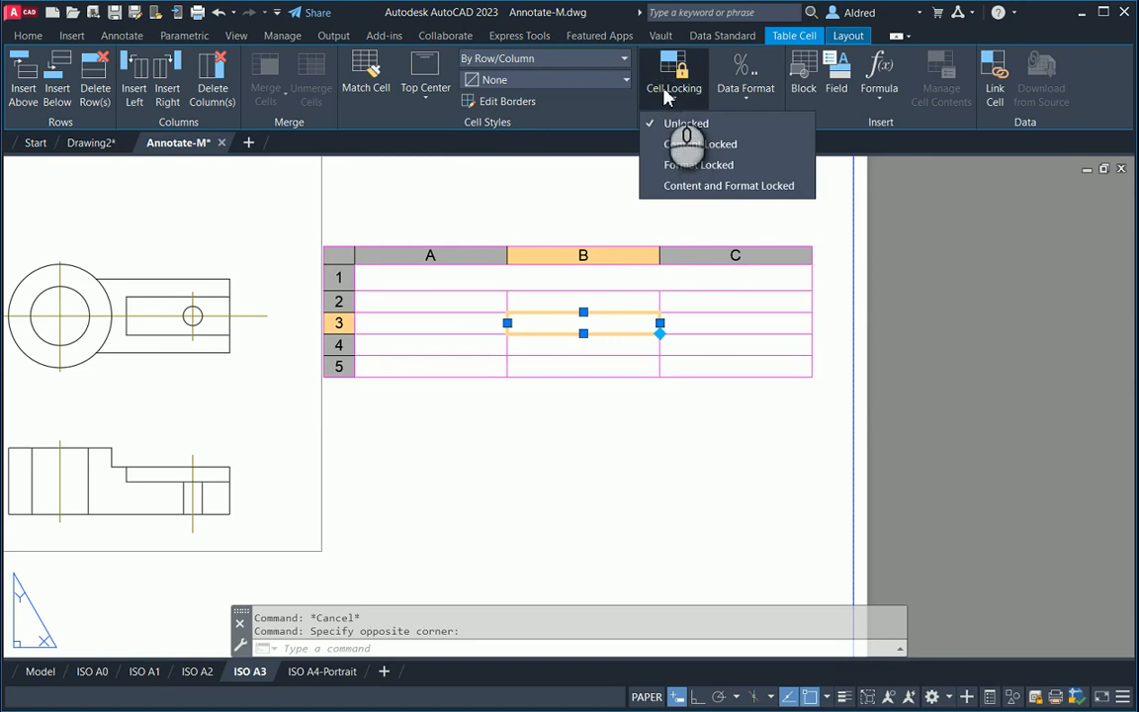
{"action": "left_click", "coordinate": [597, 316]}
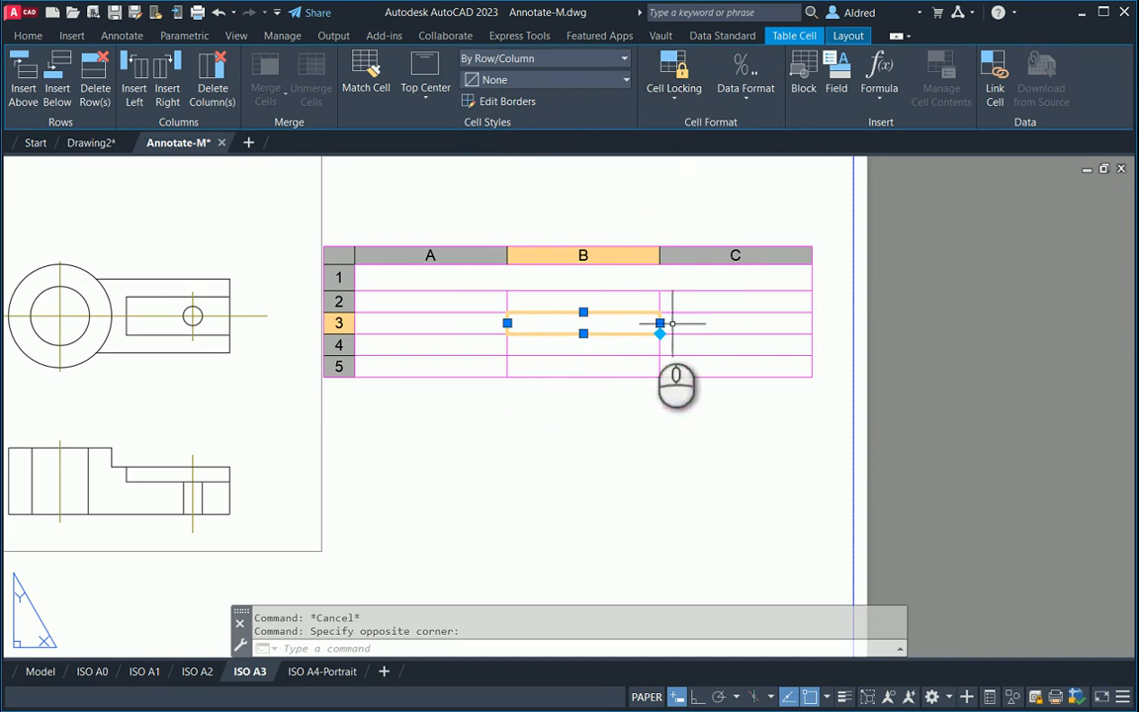
Step: Enter the text "ooiwhfu" in cell B3 and finish editing the table
{"action": "double_click", "coordinate": [597, 325]}
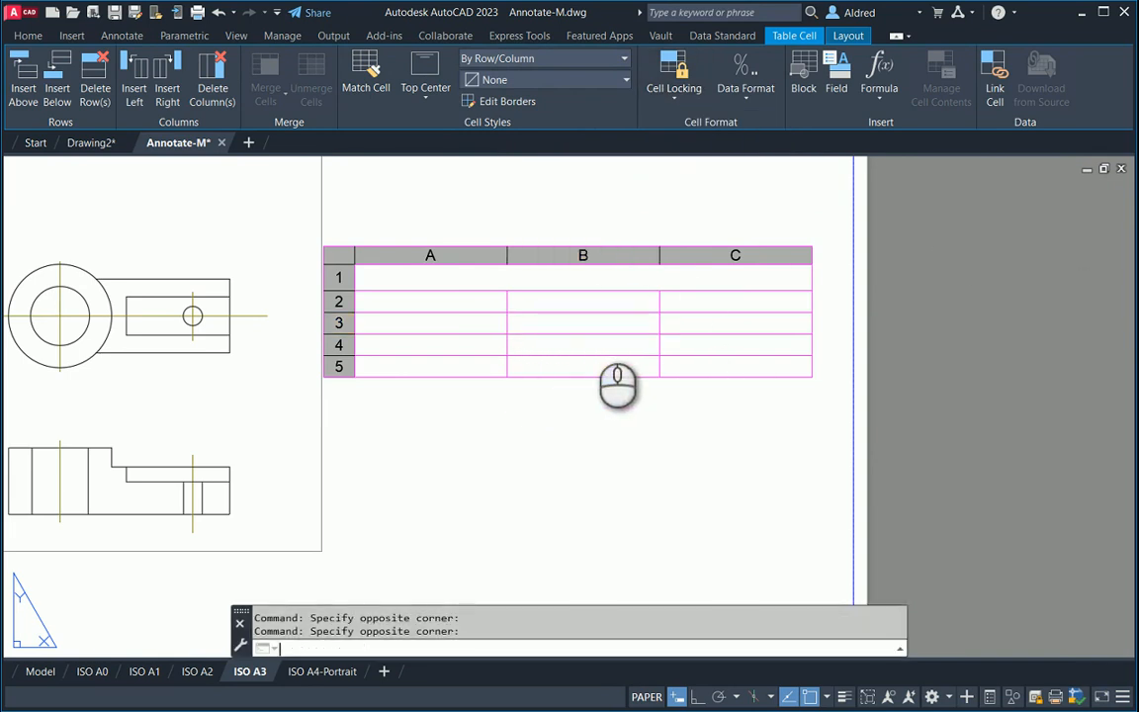
{"action": "type", "text": "ooiwhfu"}
{"action": "key", "text": "Return"}
{"action": "left_click", "coordinate": [540, 553]}
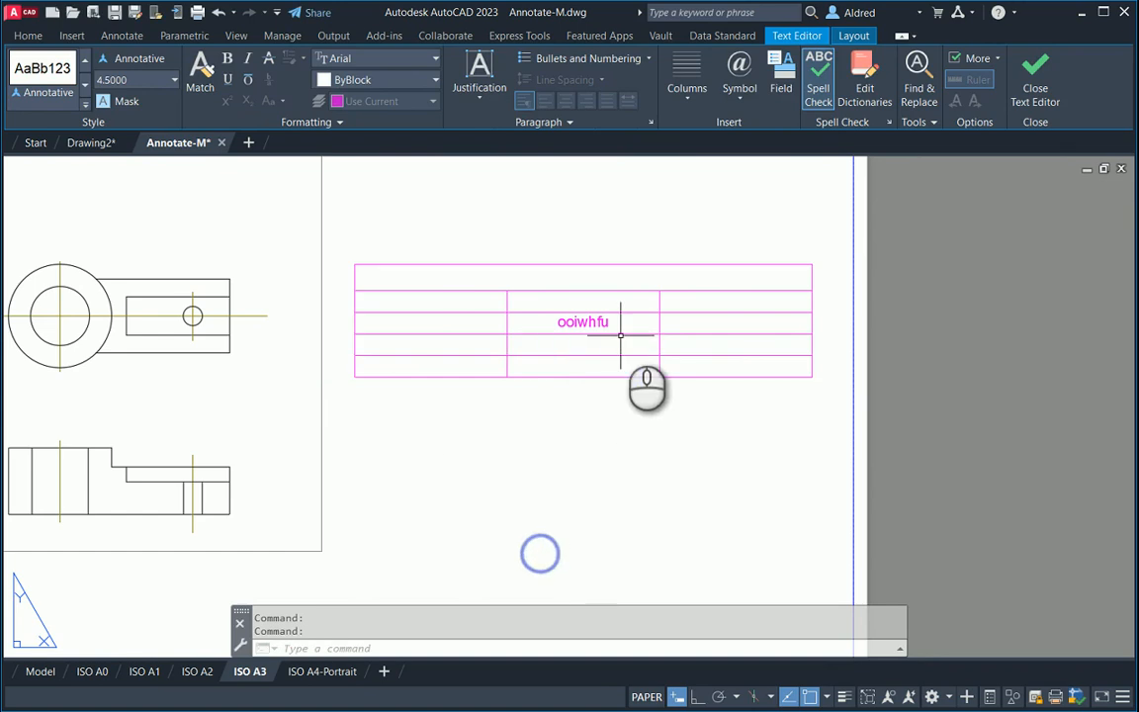
Step: Lock both the content and format of cell B3, and reselect the cell to check its lock
{"action": "left_click", "coordinate": [616, 328]}
{"action": "left_click", "coordinate": [676, 107]}
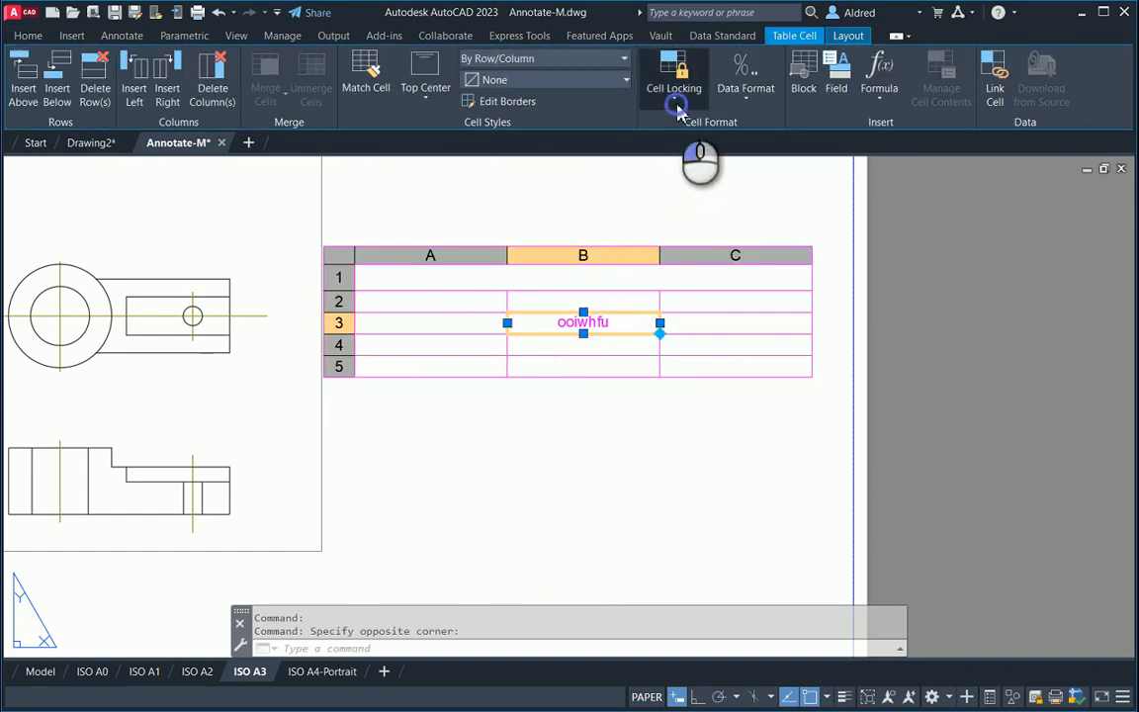
{"action": "left_click", "coordinate": [680, 186]}
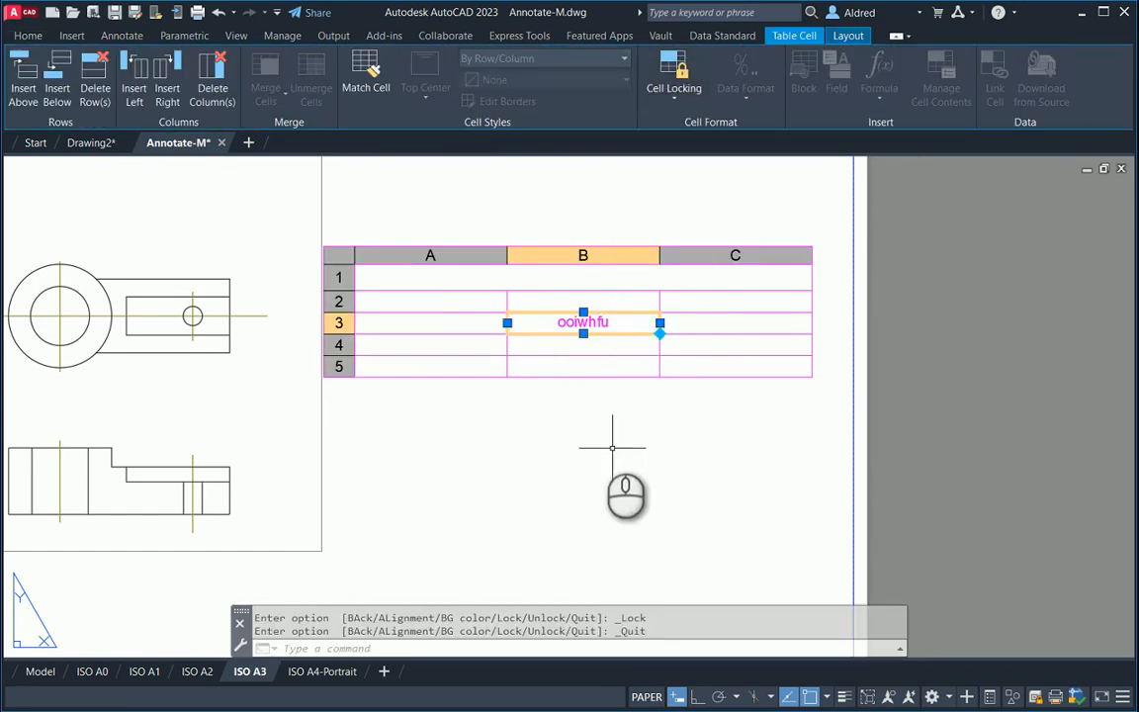
{"action": "key", "text": "Escape"}
{"action": "left_click", "coordinate": [590, 322]}
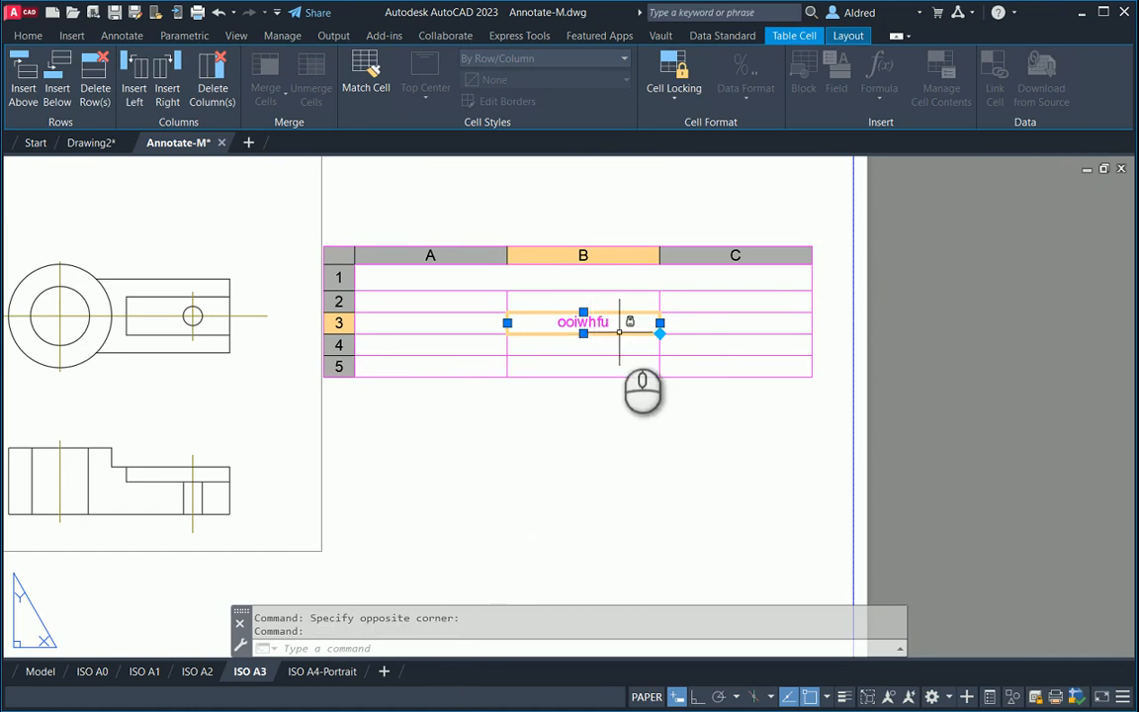
Step: Enter the text "jgb" in cell C3, finish editing, and delete the cell's content
{"action": "left_click", "coordinate": [755, 323]}
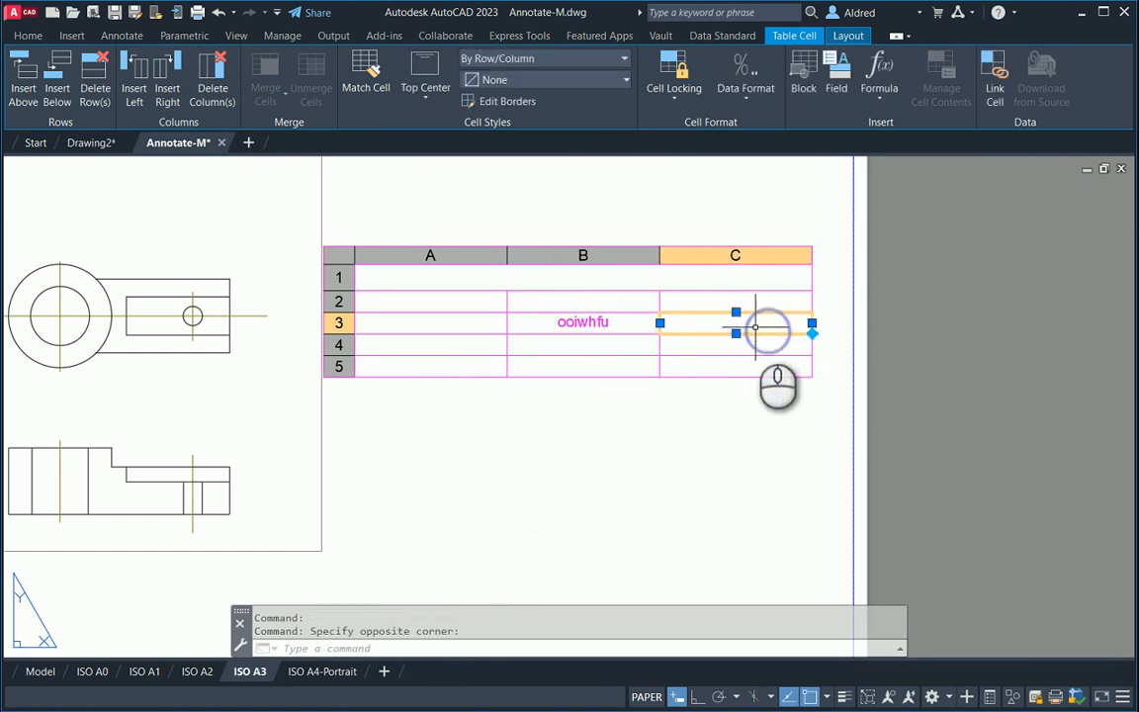
{"action": "key", "text": "Escape"}
{"action": "double_click", "coordinate": [757, 327]}
{"action": "type", "text": "jgb"}
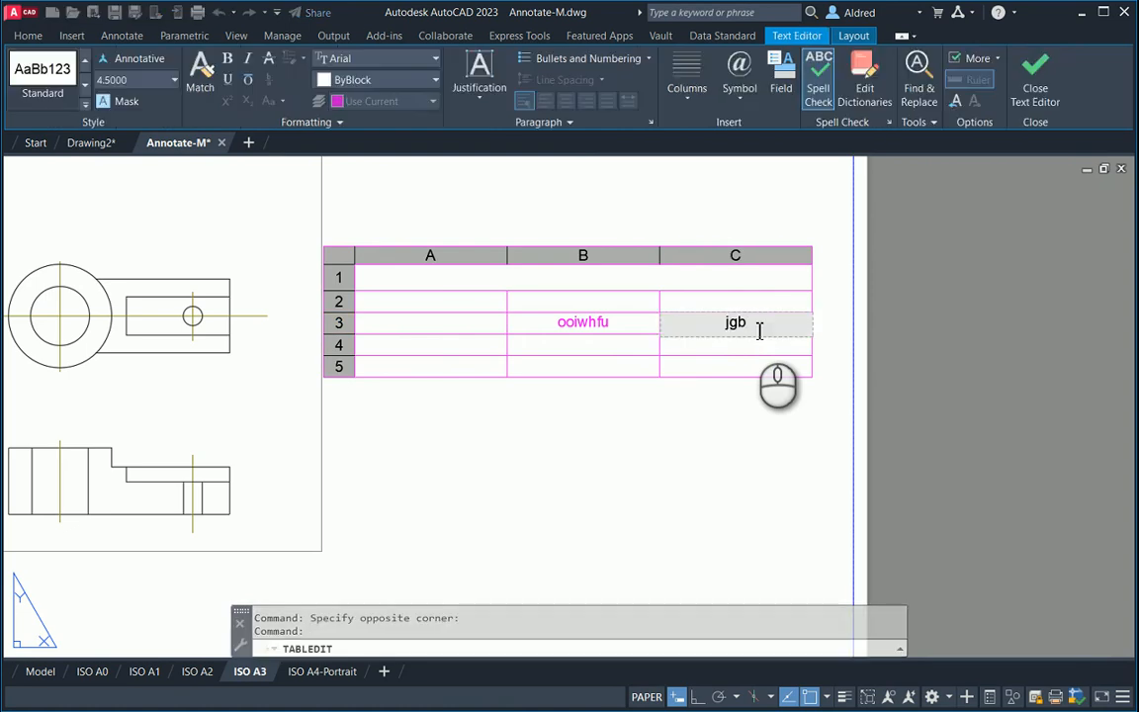
{"action": "key", "text": "Return"}
{"action": "key", "text": "Escape"}
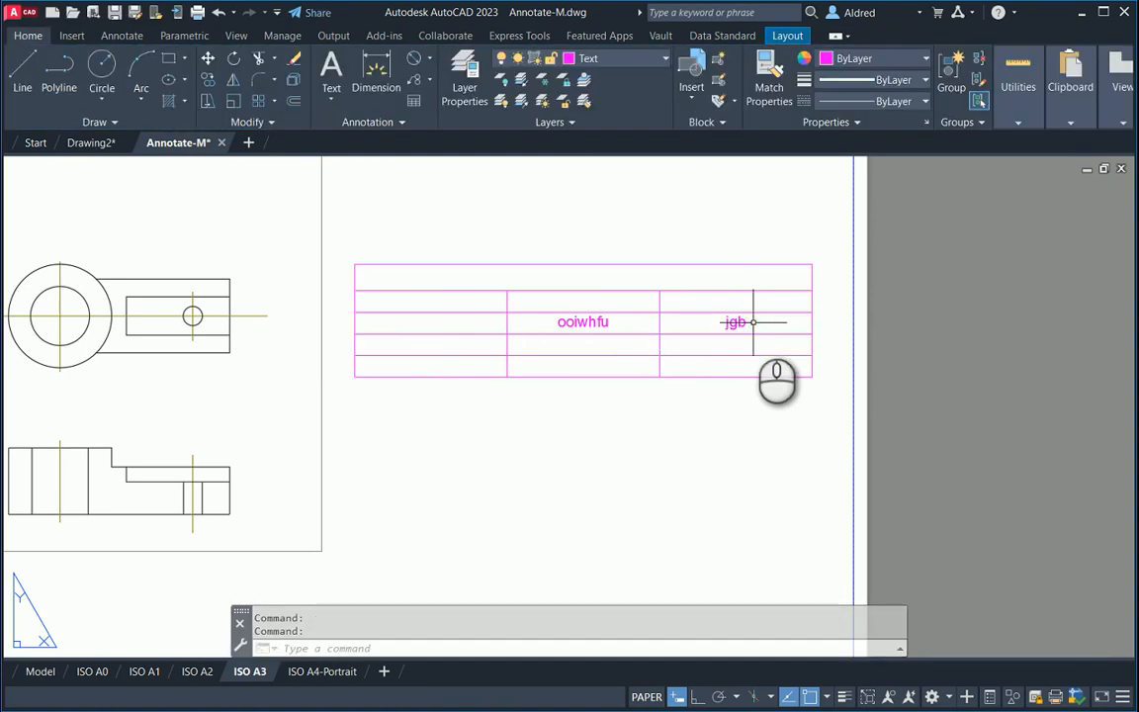
{"action": "left_click", "coordinate": [753, 321]}
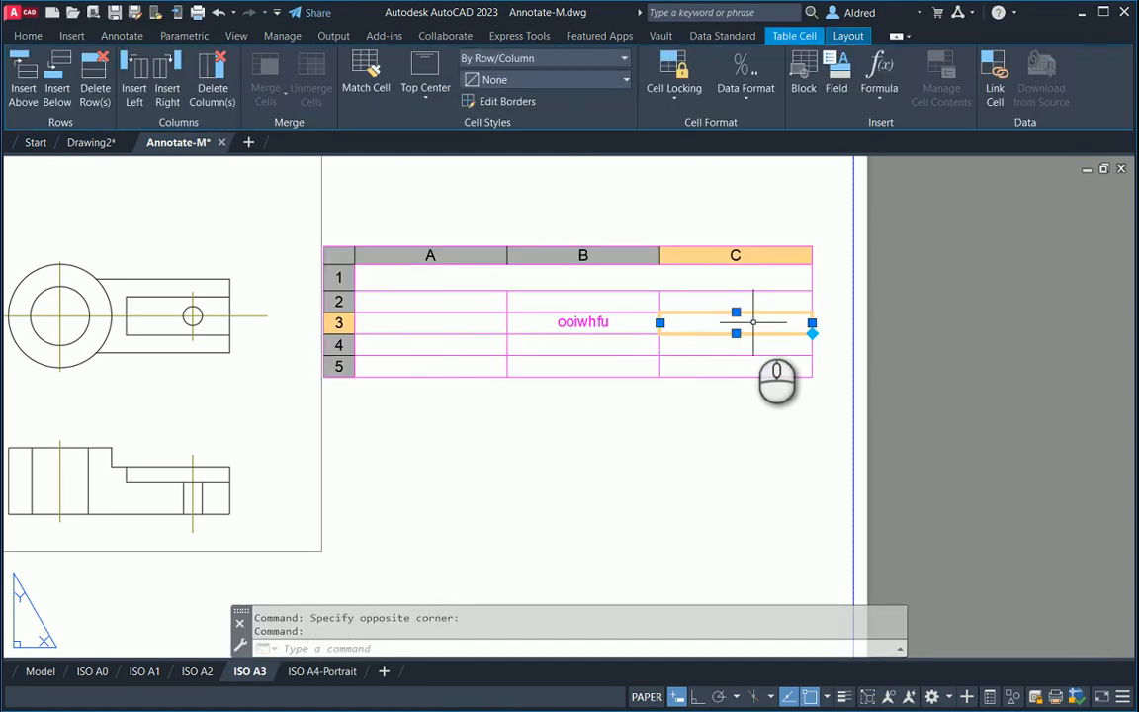
{"action": "left_click", "coordinate": [694, 357]}
Step: Set cell B3 to Unlocked and delete its text
{"action": "left_click", "coordinate": [616, 320]}
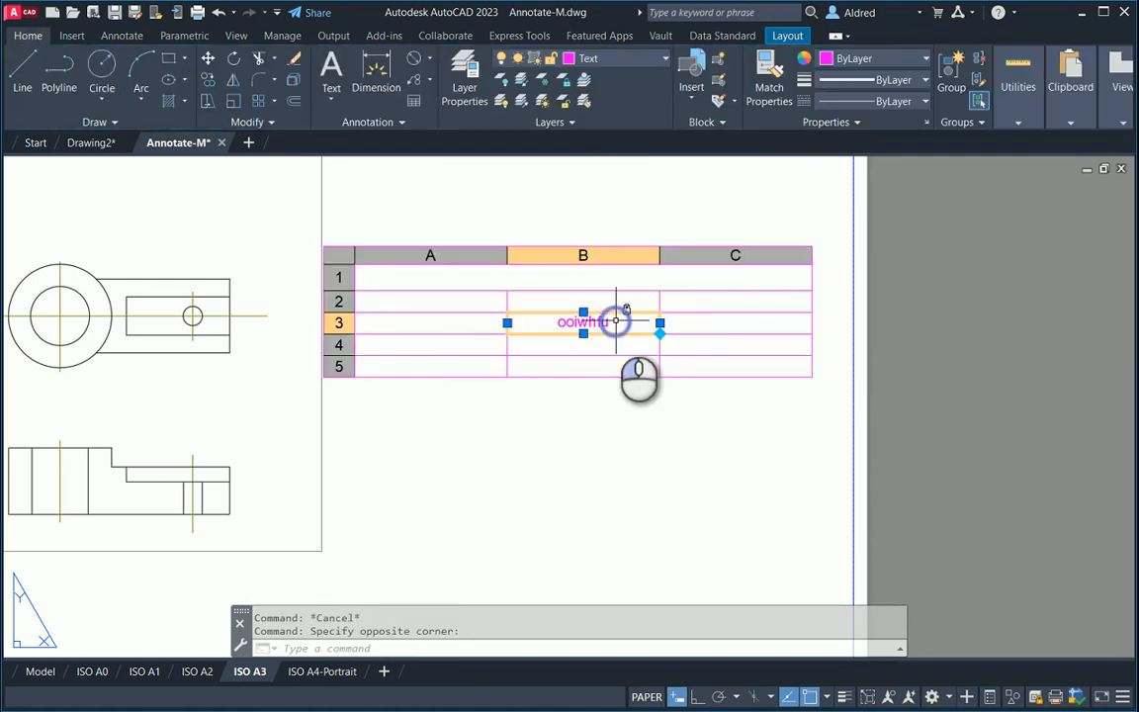
{"action": "left_click", "coordinate": [673, 99]}
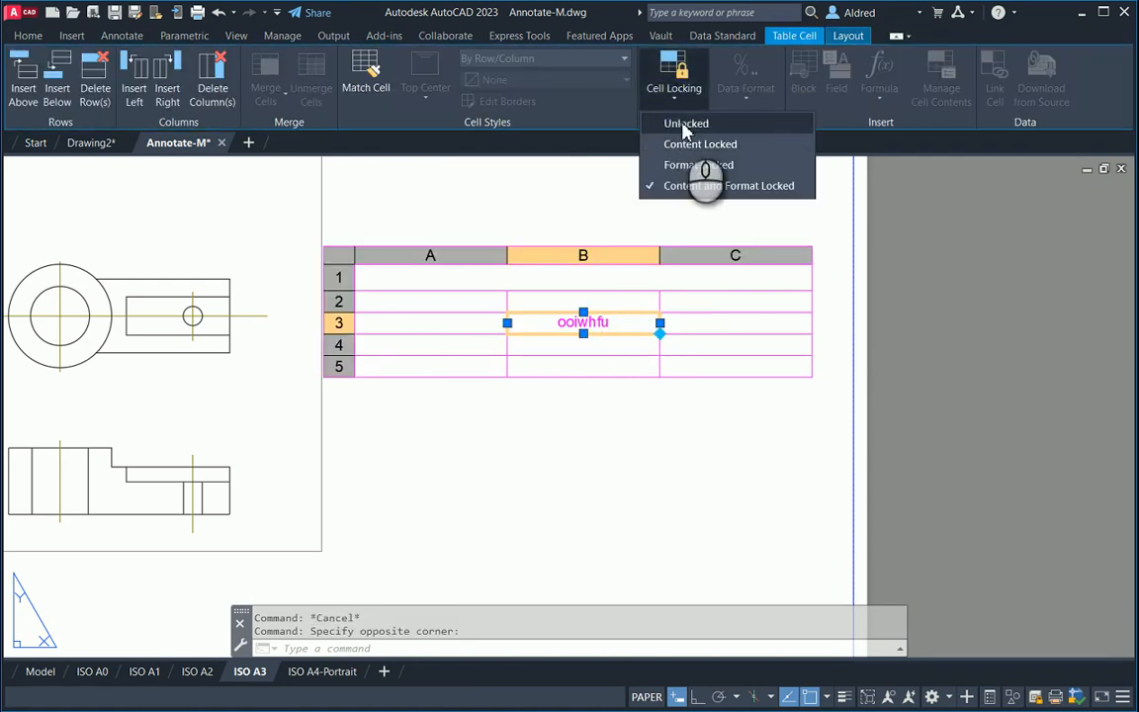
{"action": "left_click", "coordinate": [684, 124]}
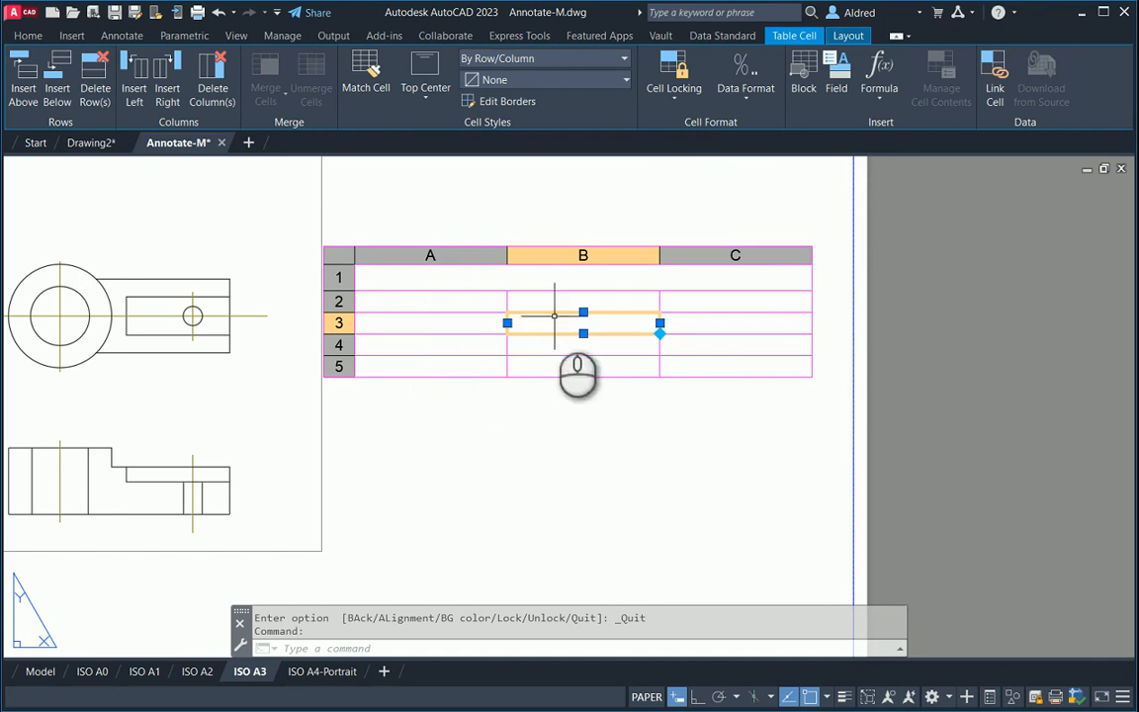
Step: Examine the data format options available for cell B3
{"action": "left_click", "coordinate": [746, 89]}
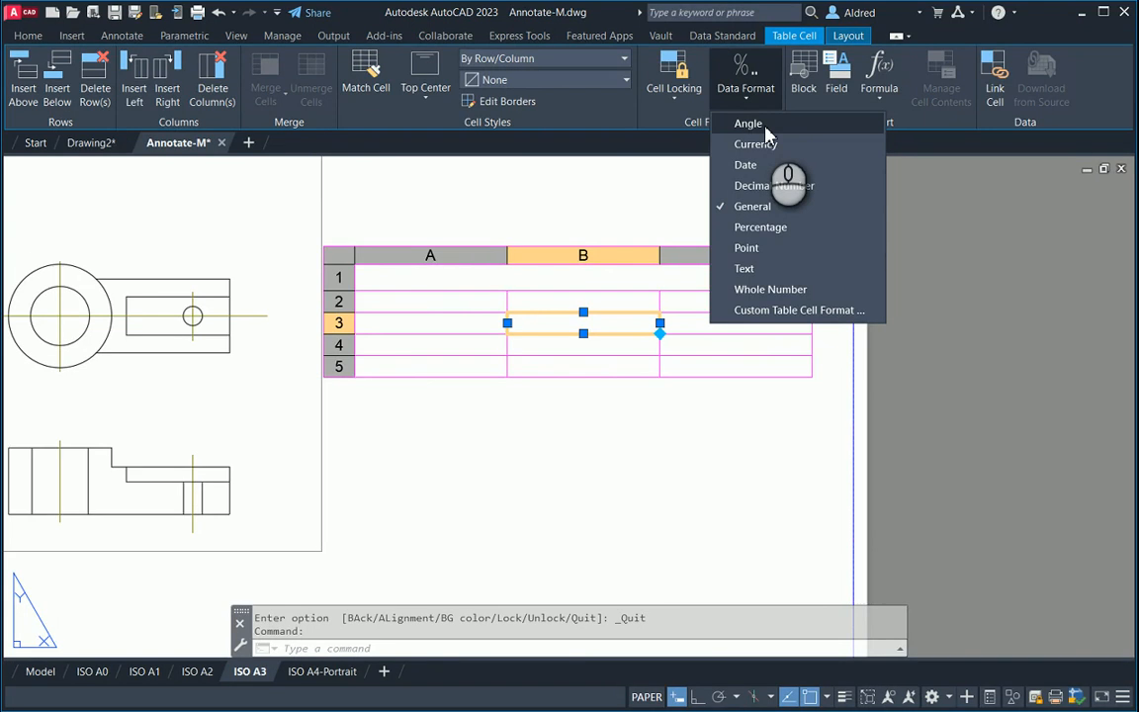
{"action": "left_click", "coordinate": [422, 322]}
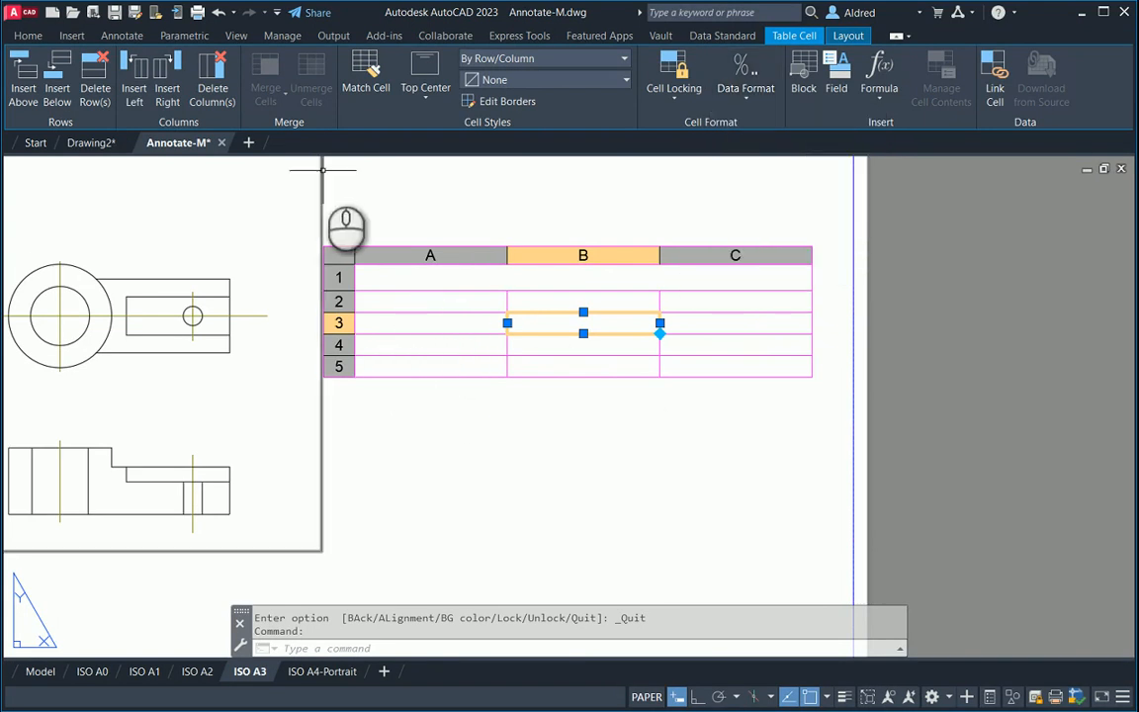
{"action": "left_click", "coordinate": [386, 323]}
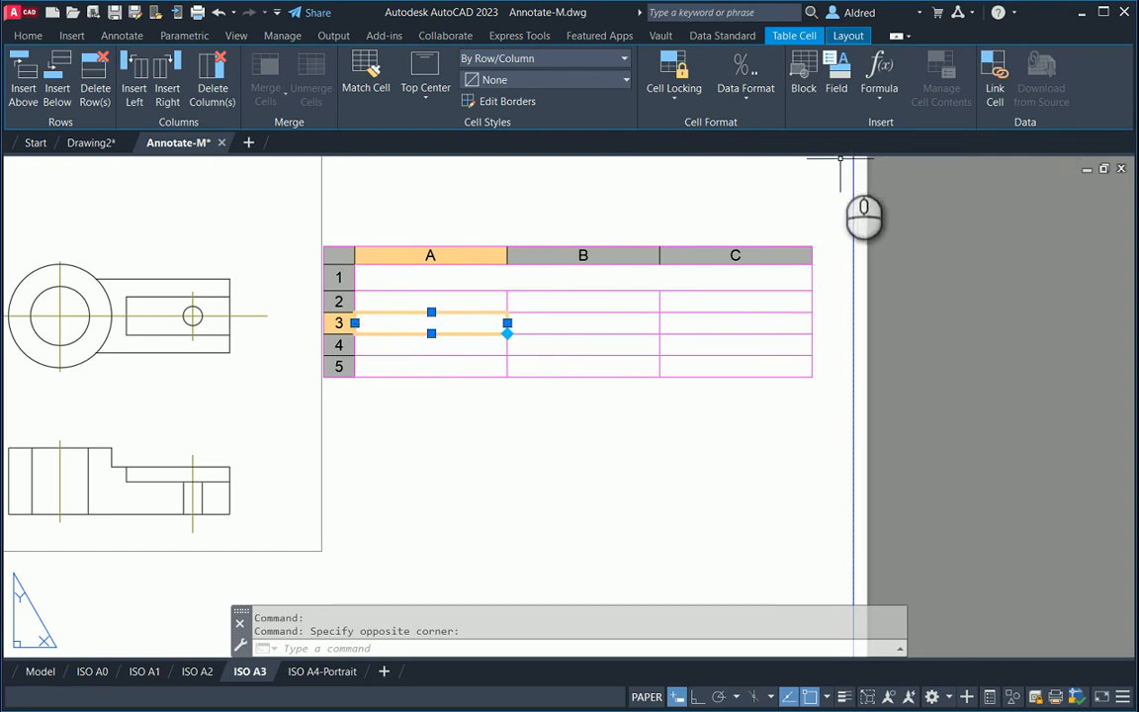
Step: Enter the column heading "Icon" in cell A2 of the table
{"action": "left_click", "coordinate": [435, 300]}
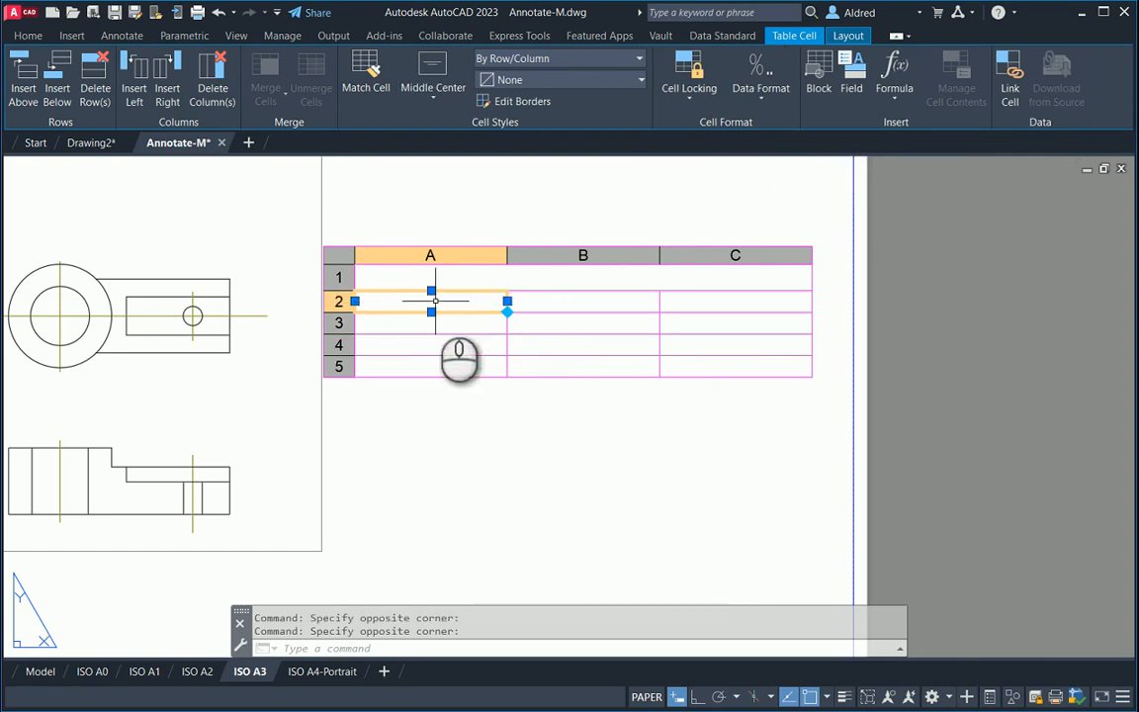
{"action": "key", "text": "Escape"}
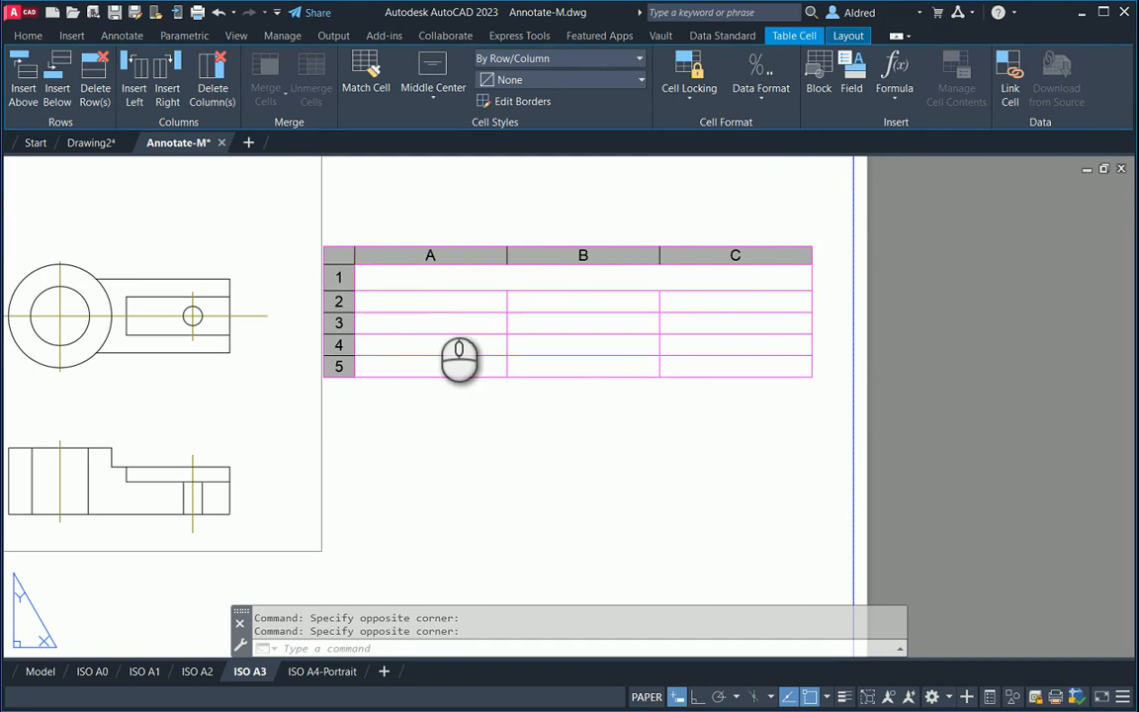
{"action": "double_click", "coordinate": [438, 306]}
{"action": "type", "text": "Pict"}
{"action": "key", "text": "Tab"}
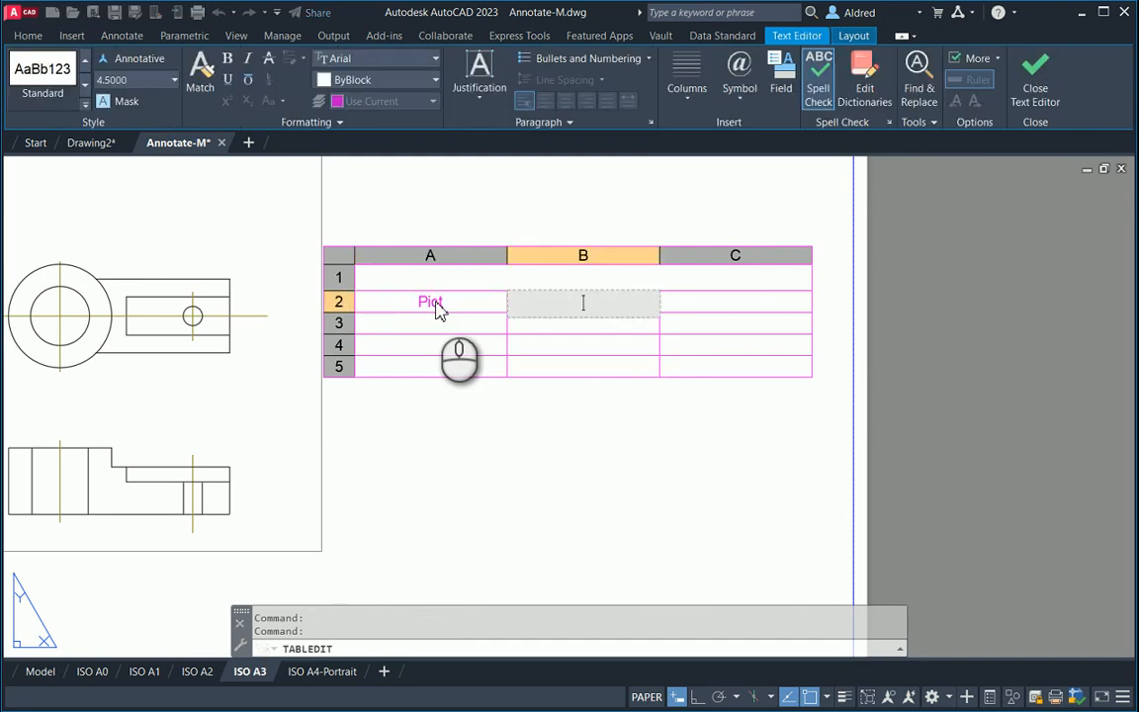
{"action": "key", "text": "shift+Tab"}
{"action": "key", "text": "BackSpace"}
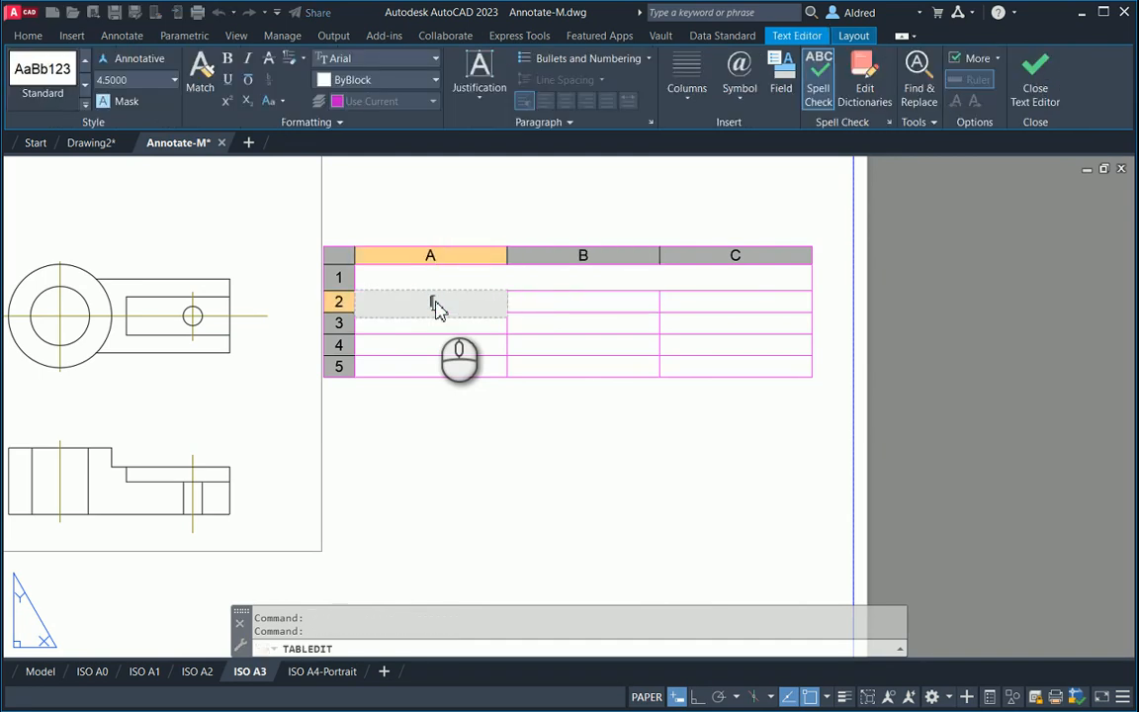
{"action": "type", "text": "Icon"}
{"action": "key", "text": "Tab"}
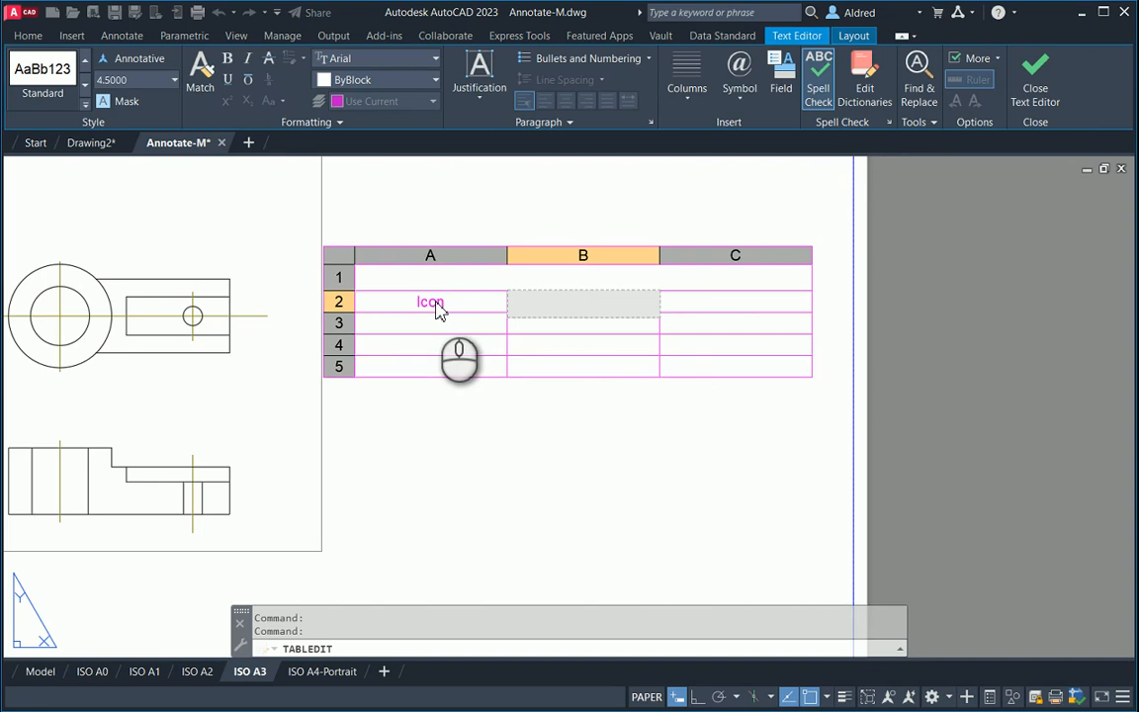
Step: Enter the column headings "Part Number" in cell B2 and "Description" in cell C2, and finish editing the table
{"action": "type", "text": "Part Number"}
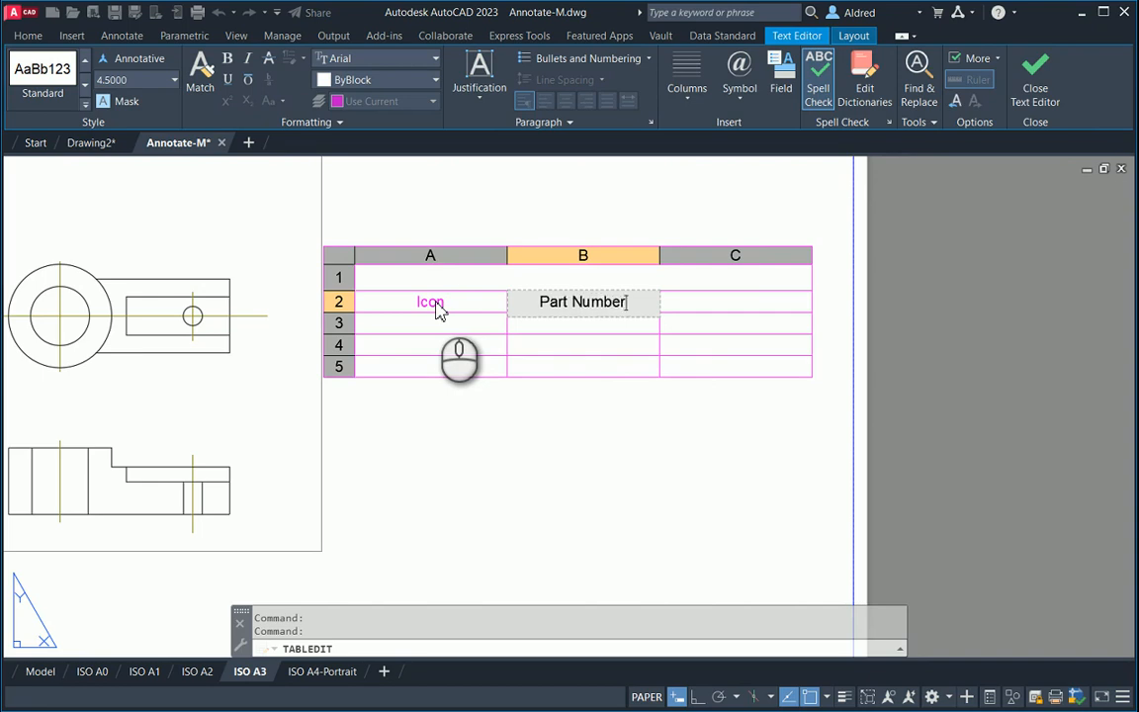
{"action": "key", "text": "Tab"}
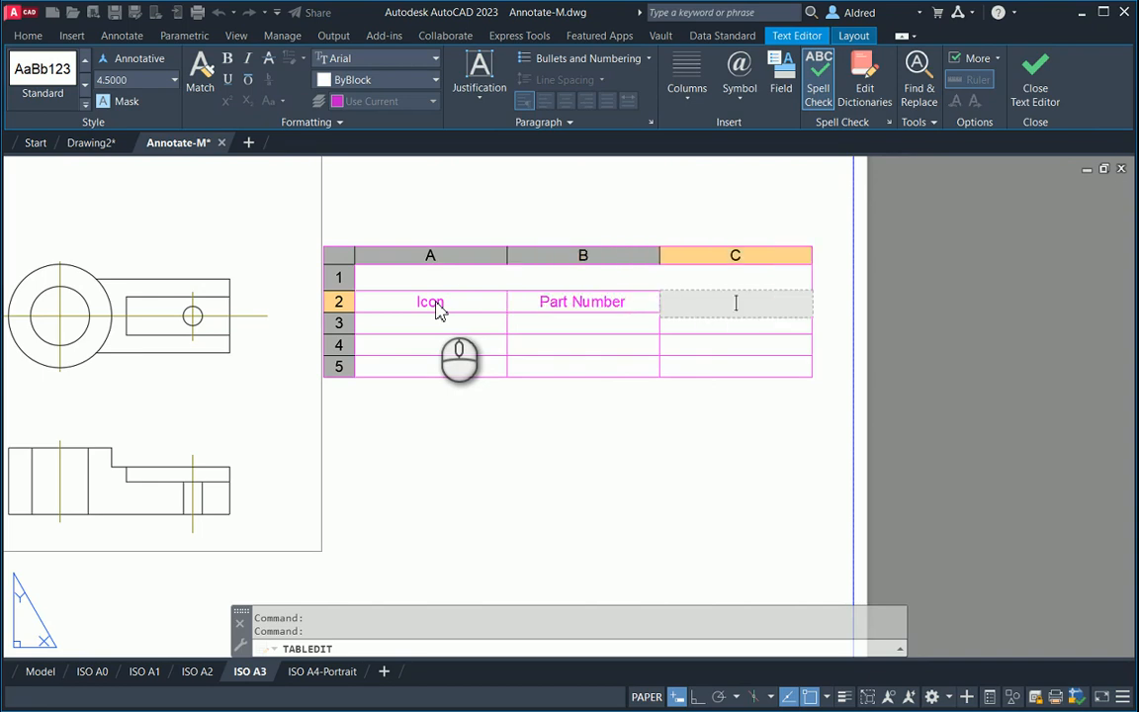
{"action": "type", "text": "Description"}
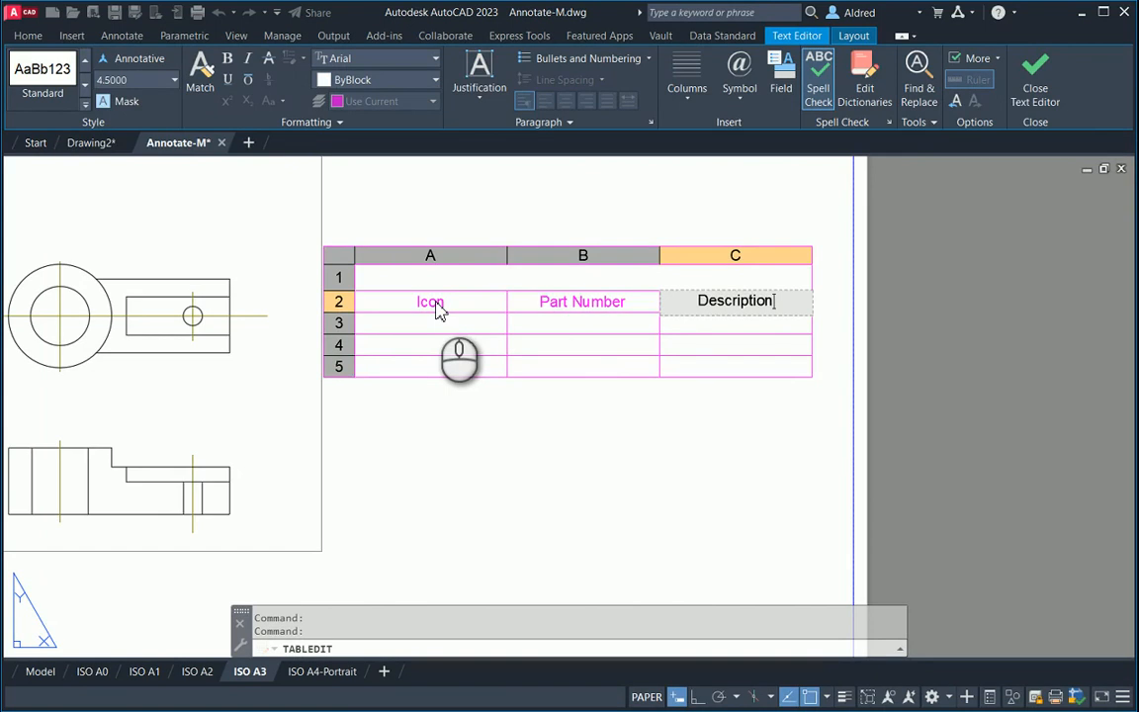
{"action": "left_click", "coordinate": [438, 357]}
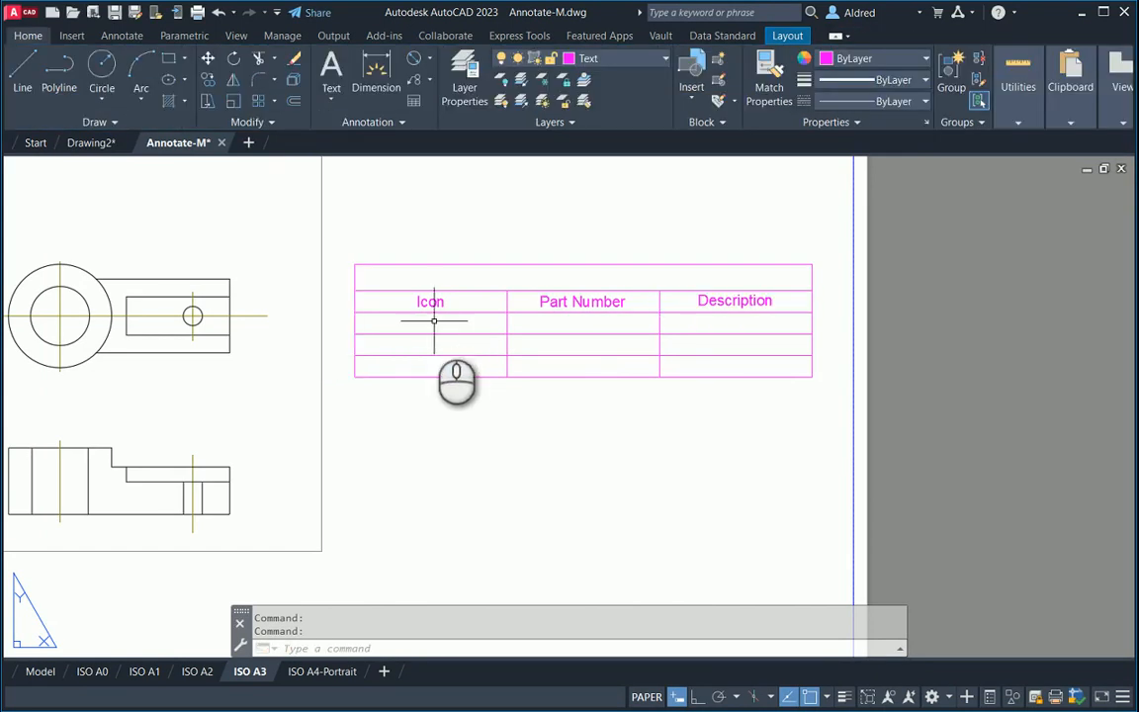
Step: Enter the part number "PA-132-006" in cell B3 and finish editing the table
{"action": "left_click", "coordinate": [539, 322]}
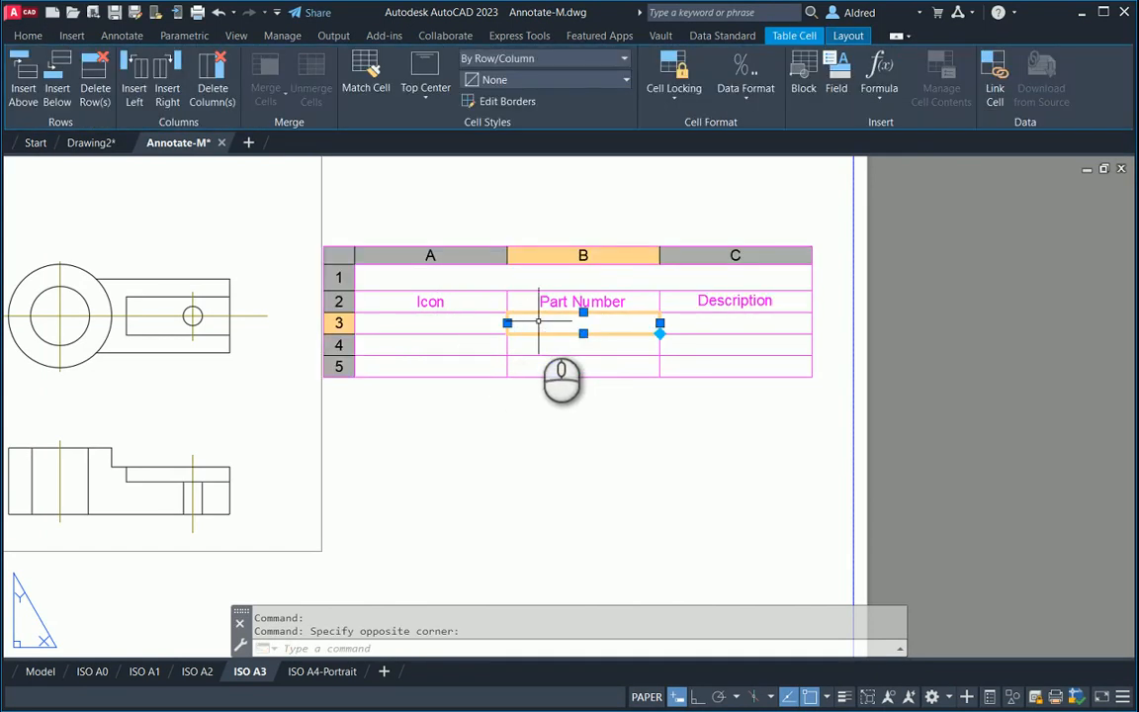
{"action": "double_click", "coordinate": [551, 318]}
{"action": "type", "text": "PA-132"}
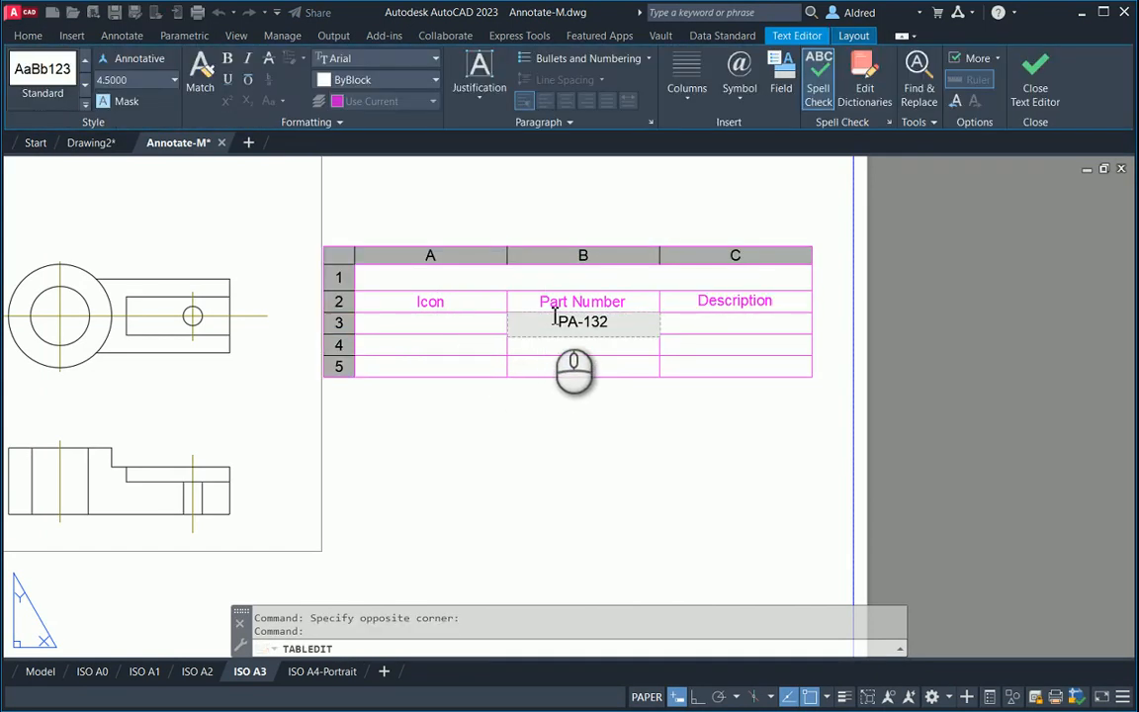
{"action": "type", "text": "-006"}
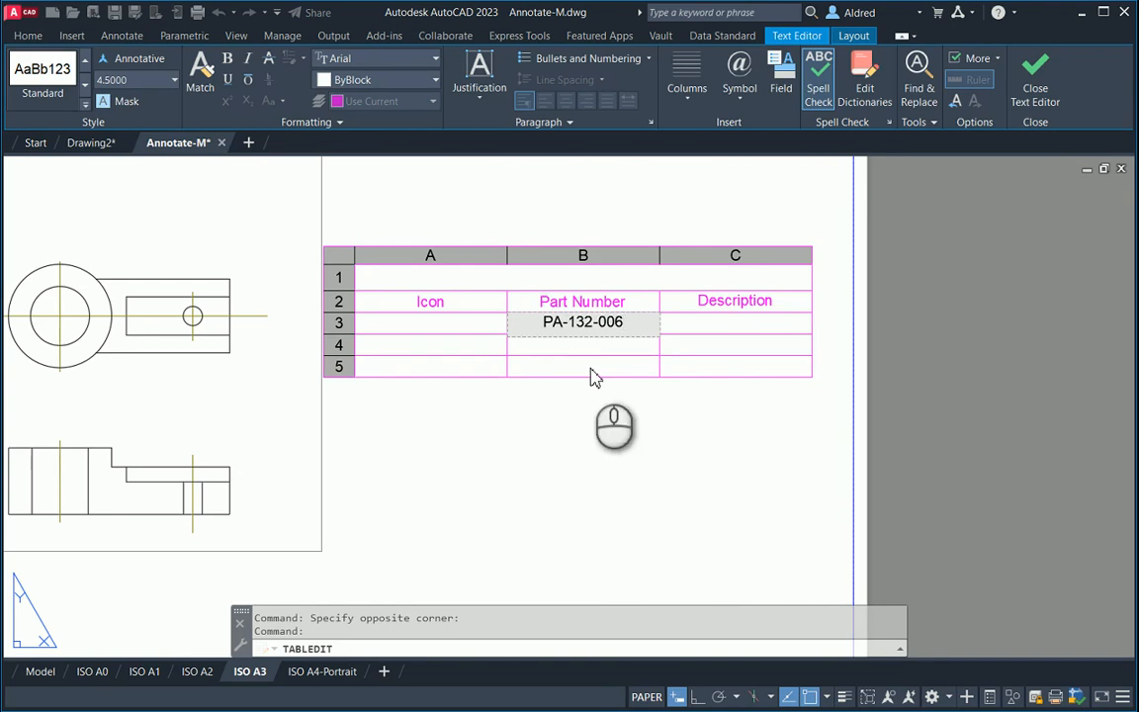
{"action": "left_click", "coordinate": [593, 377]}
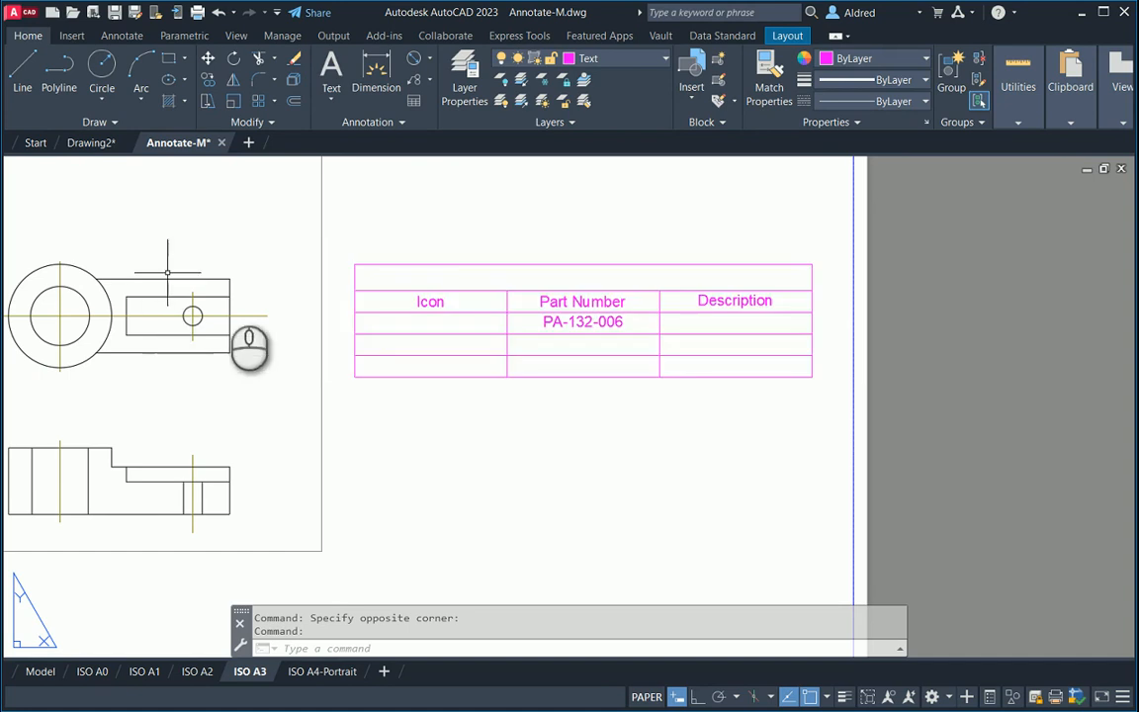
Step: Insert the Annotate-I-13 block in cell A3 with AutoFit on, rotation angle 0 and Top Left cell alignment
{"action": "left_click", "coordinate": [433, 326]}
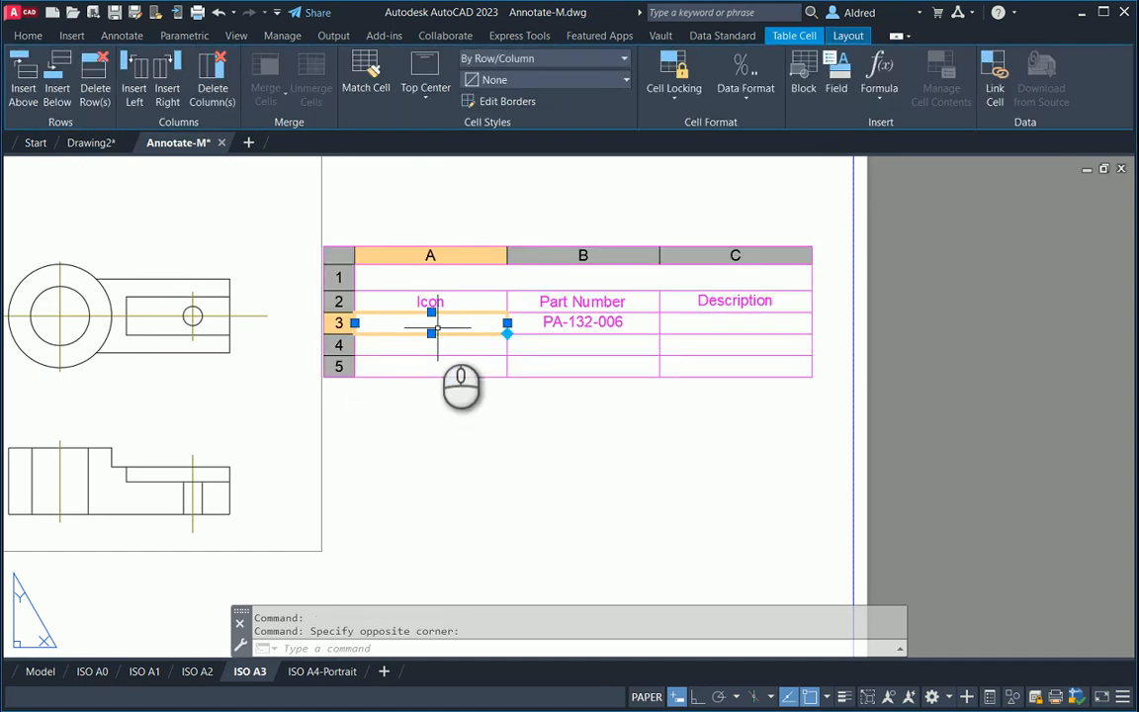
{"action": "left_click", "coordinate": [802, 84]}
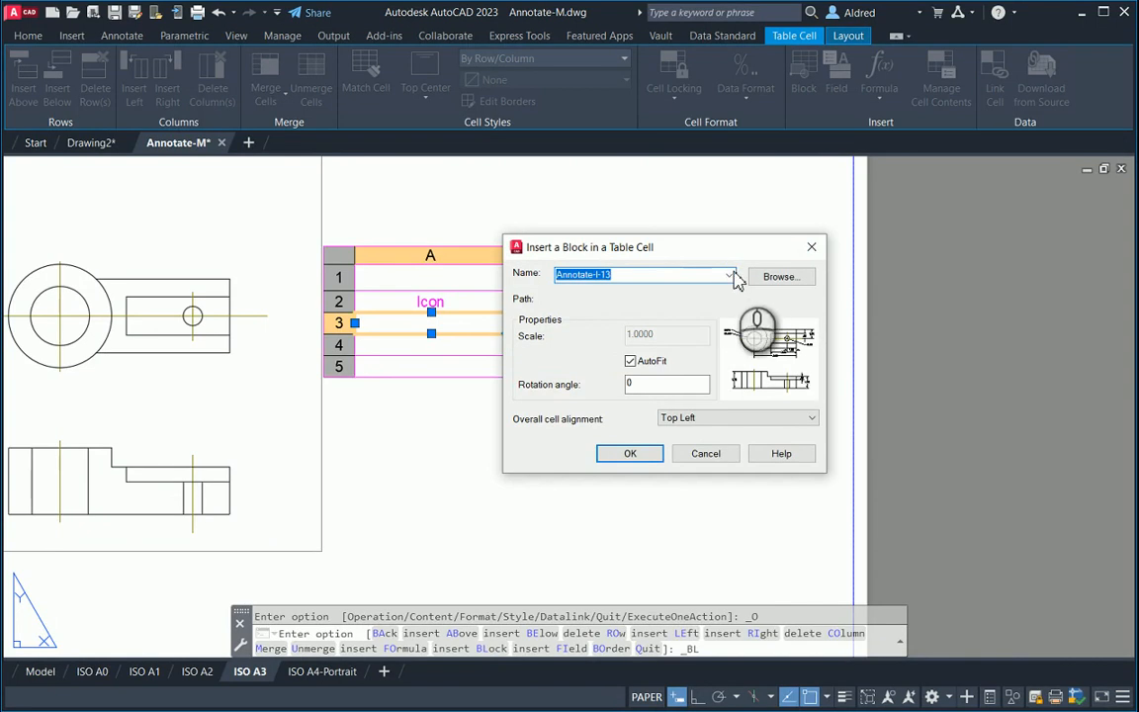
{"action": "left_click", "coordinate": [728, 276]}
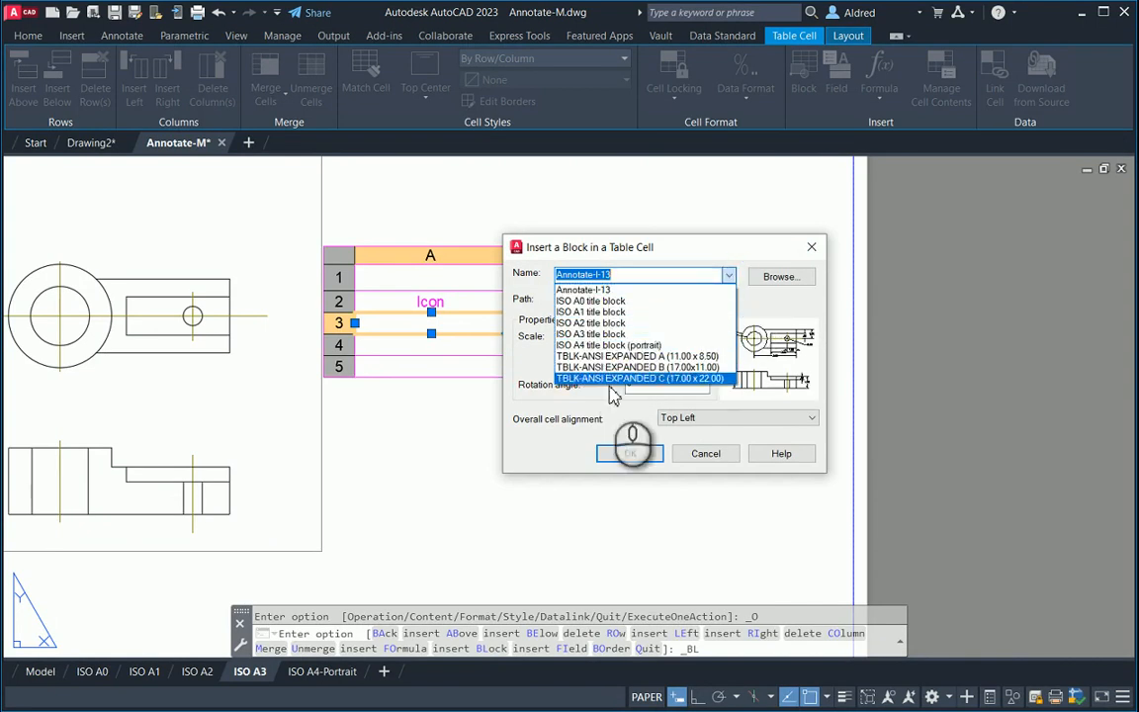
{"action": "left_click", "coordinate": [612, 236]}
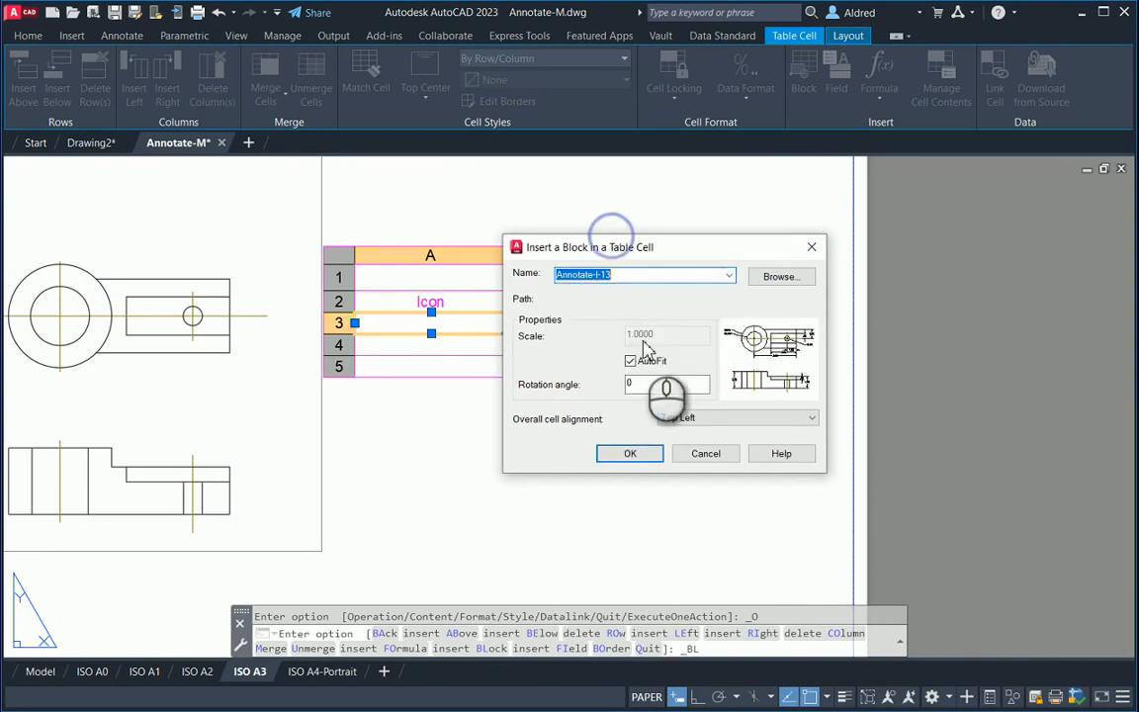
{"action": "left_click", "coordinate": [641, 456]}
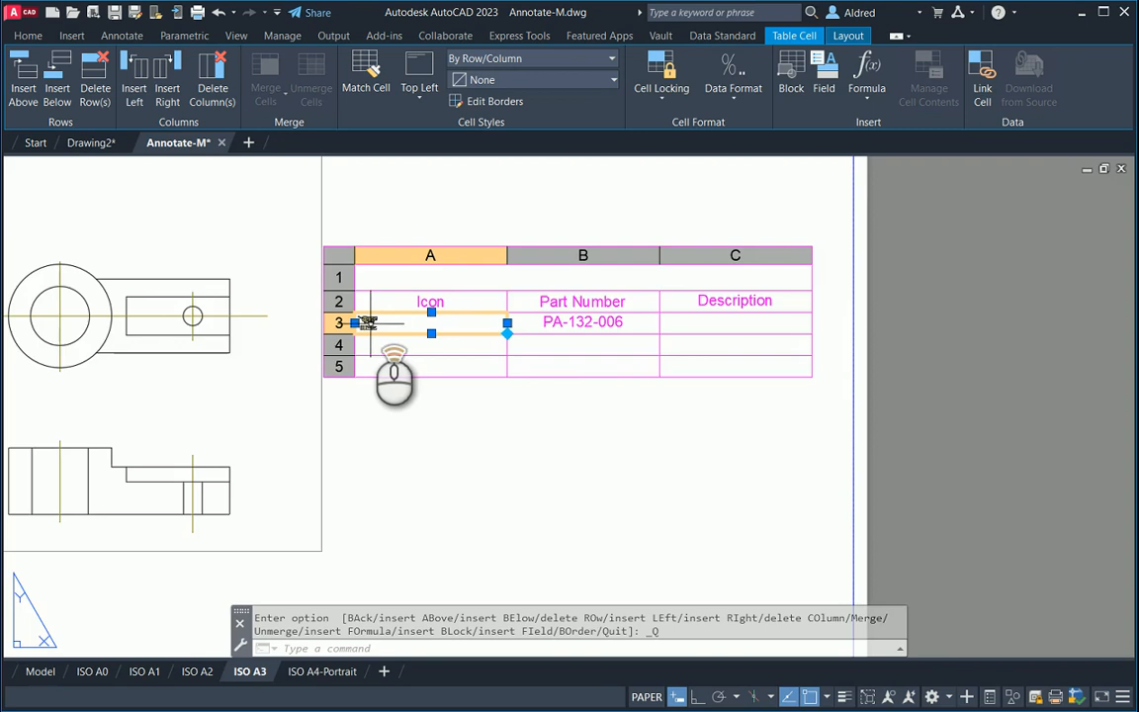
Step: Set the alignment of cell A3, which holds the block, to Middle Center and deselect the table
{"action": "scroll", "coordinate": [371, 333], "scroll_direction": "up", "scroll_amount": 6}
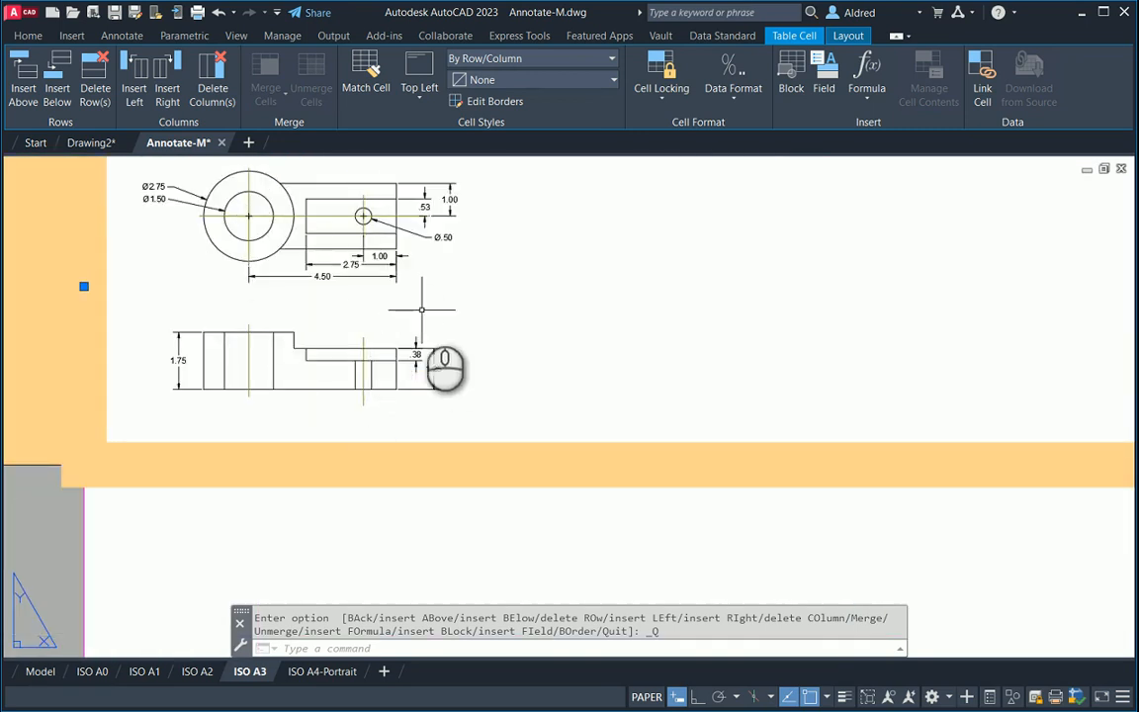
{"action": "scroll", "coordinate": [421, 309], "scroll_direction": "down", "scroll_amount": 4}
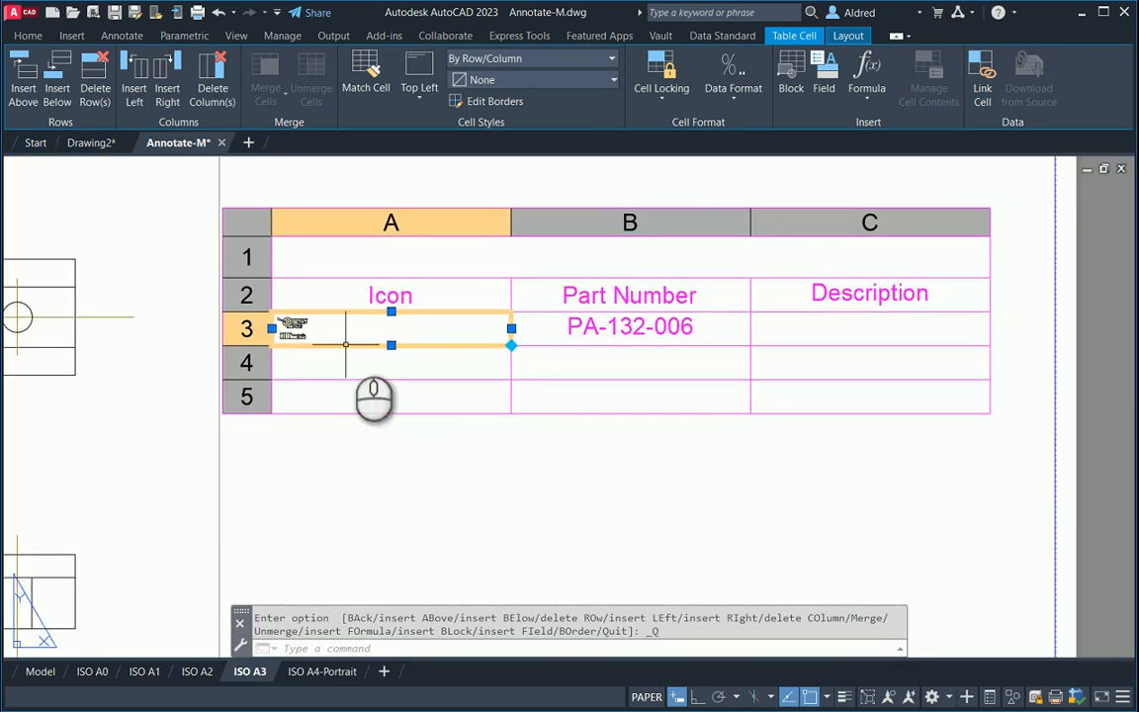
{"action": "left_click", "coordinate": [419, 89]}
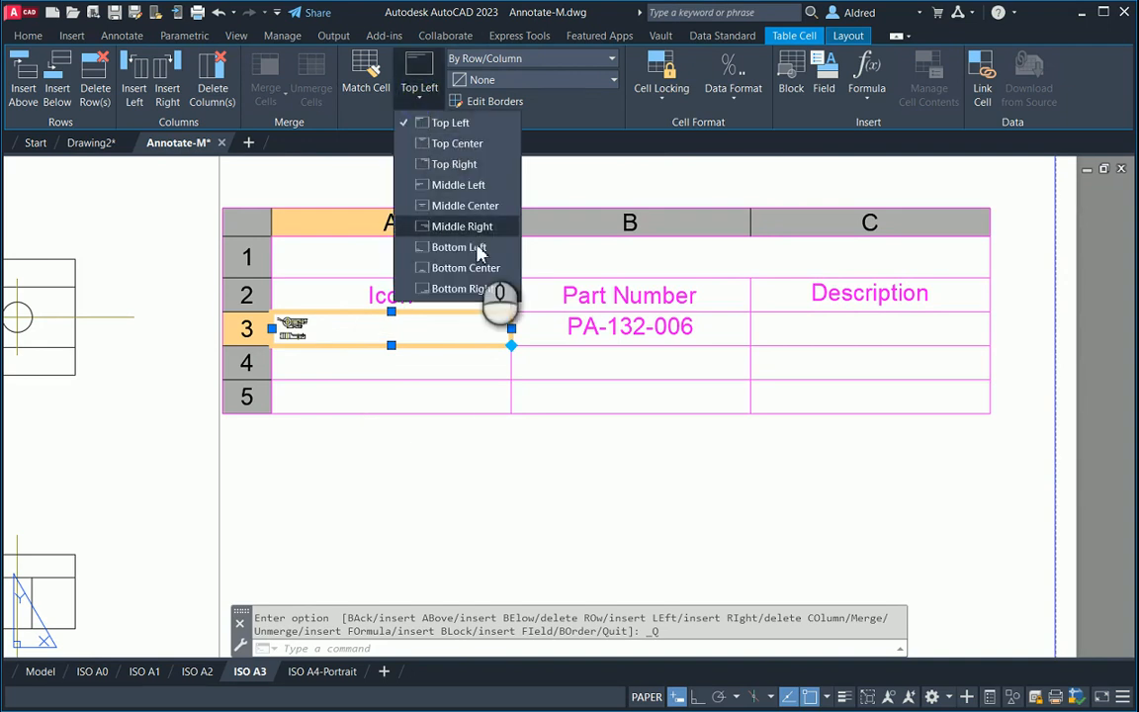
{"action": "left_click", "coordinate": [465, 204]}
{"action": "key", "text": "Escape"}
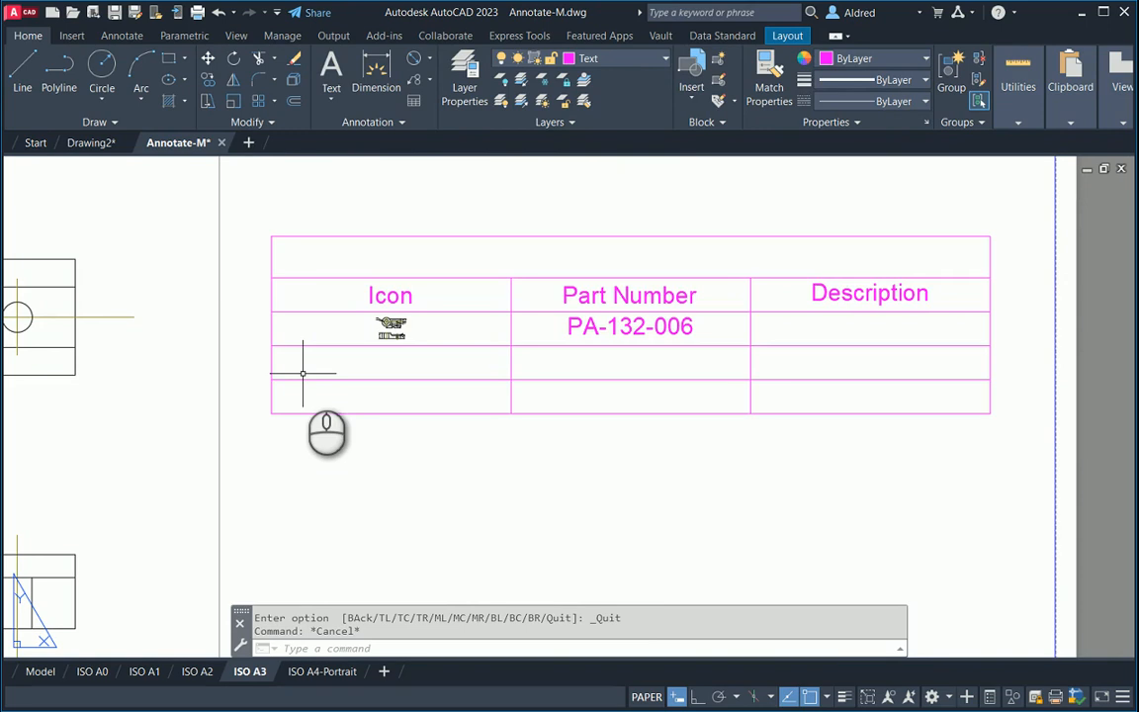
{"action": "left_click", "coordinate": [762, 394]}
{"action": "key", "text": "Escape"}
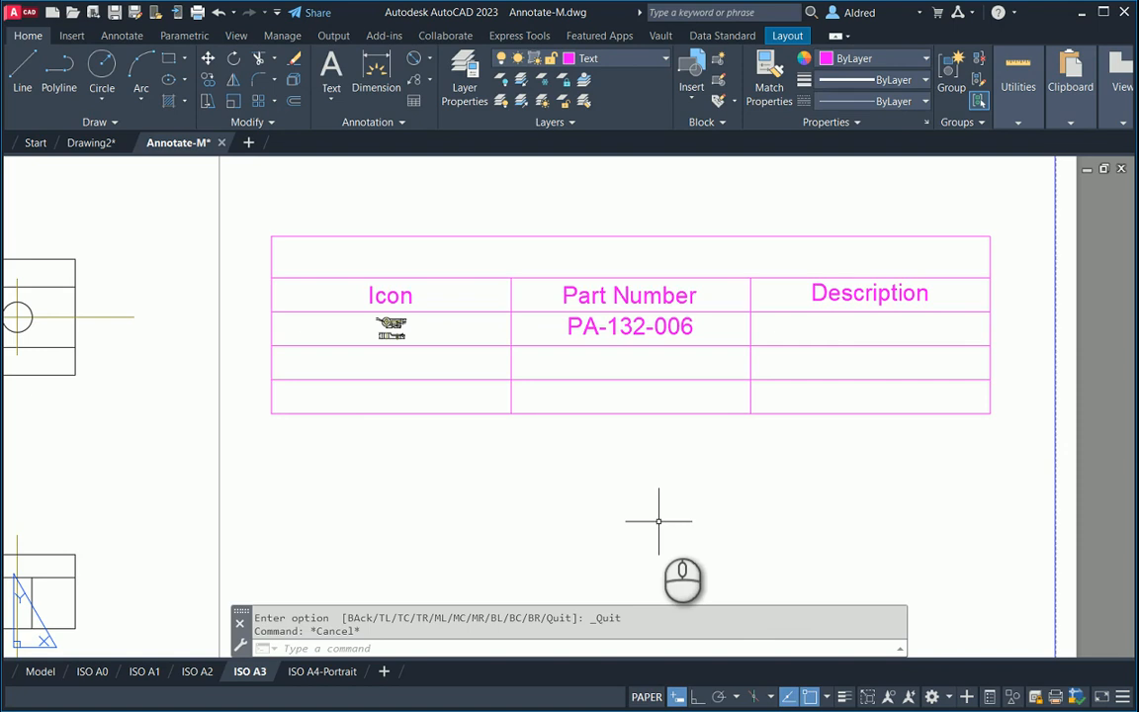
Step: Insert a new column to the right of the Description column and deselect the table
{"action": "scroll", "coordinate": [579, 308], "scroll_direction": "down", "scroll_amount": 5}
{"action": "middle_click_drag", "start_coordinate": [605, 451], "coordinate": [523, 331]}
{"action": "key", "text": "Escape"}
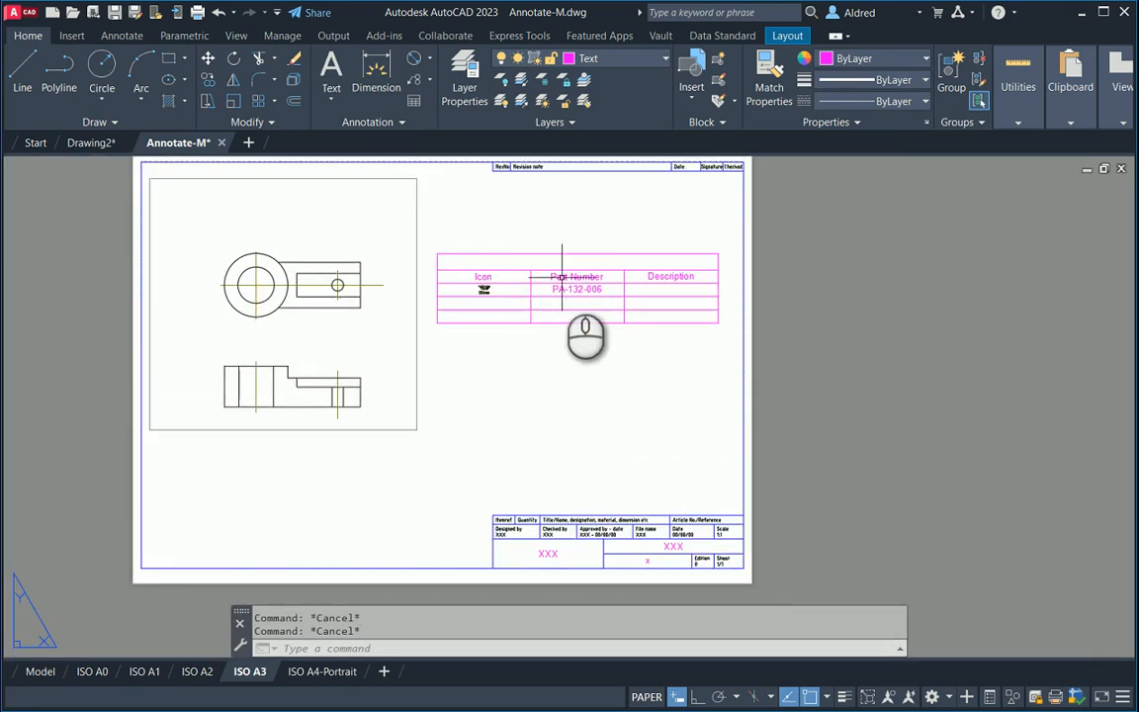
{"action": "left_click", "coordinate": [642, 288]}
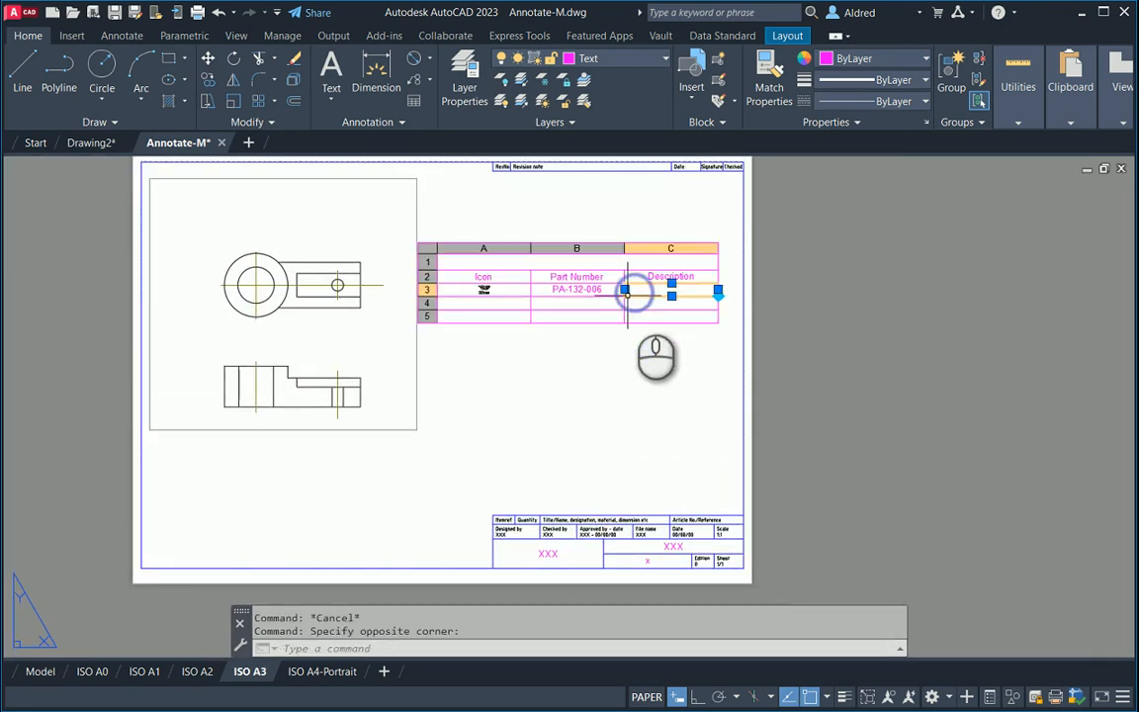
{"action": "right_click", "coordinate": [700, 283]}
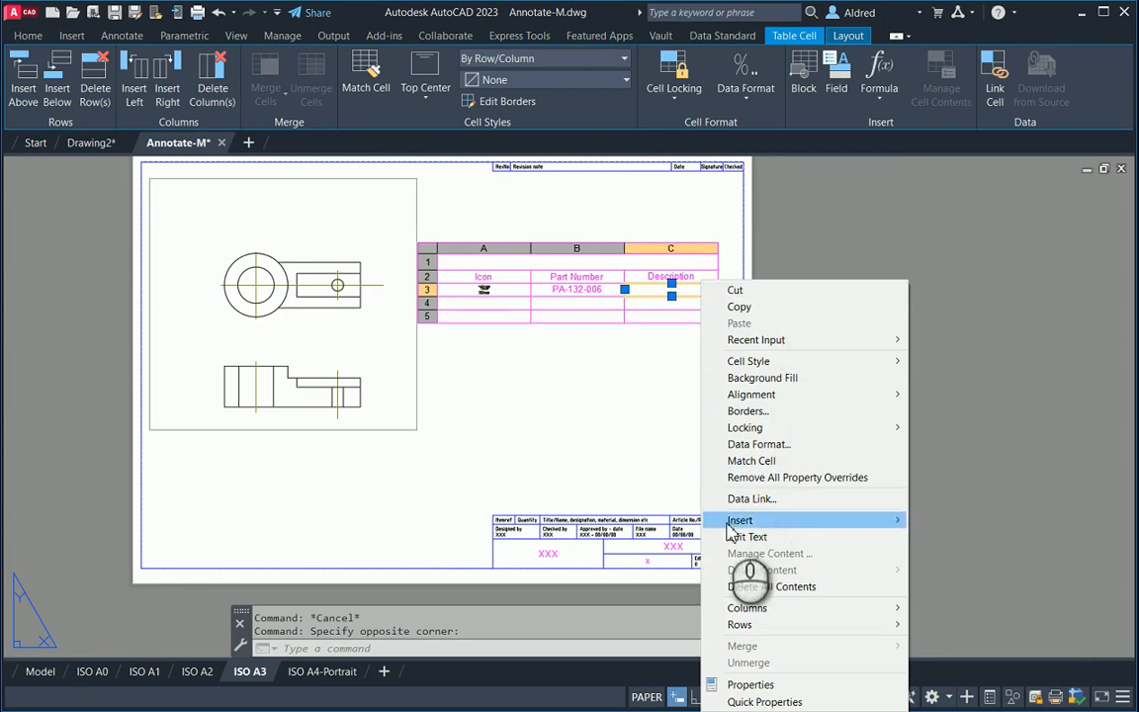
{"action": "left_click", "coordinate": [165, 80]}
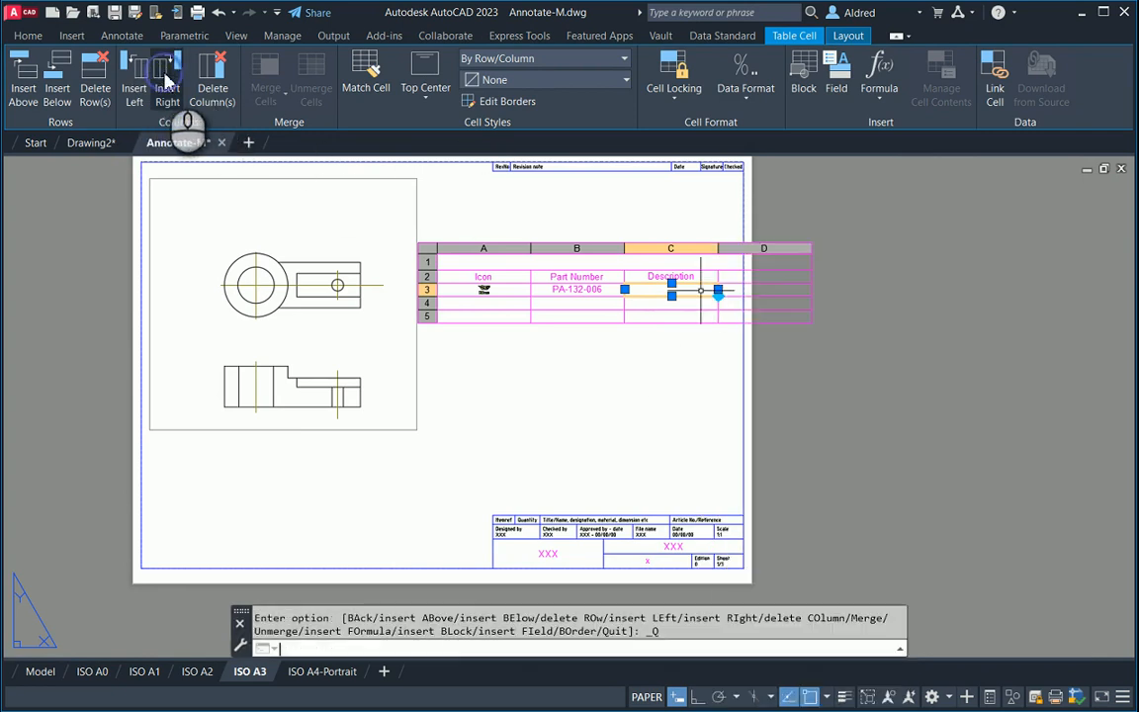
{"action": "key", "text": "Escape"}
Step: Insert a Sum formula in cell D2 that adds up the cell range D3:D5
{"action": "scroll", "coordinate": [791, 402], "scroll_direction": "up", "scroll_amount": 6}
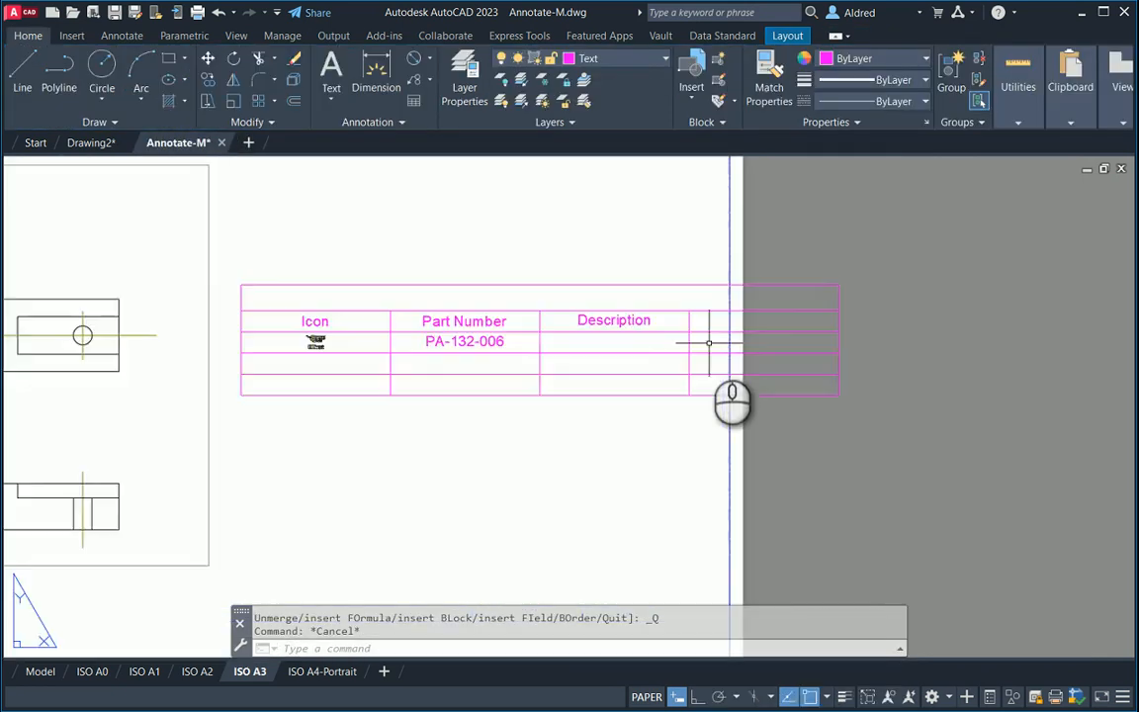
{"action": "left_click", "coordinate": [808, 310]}
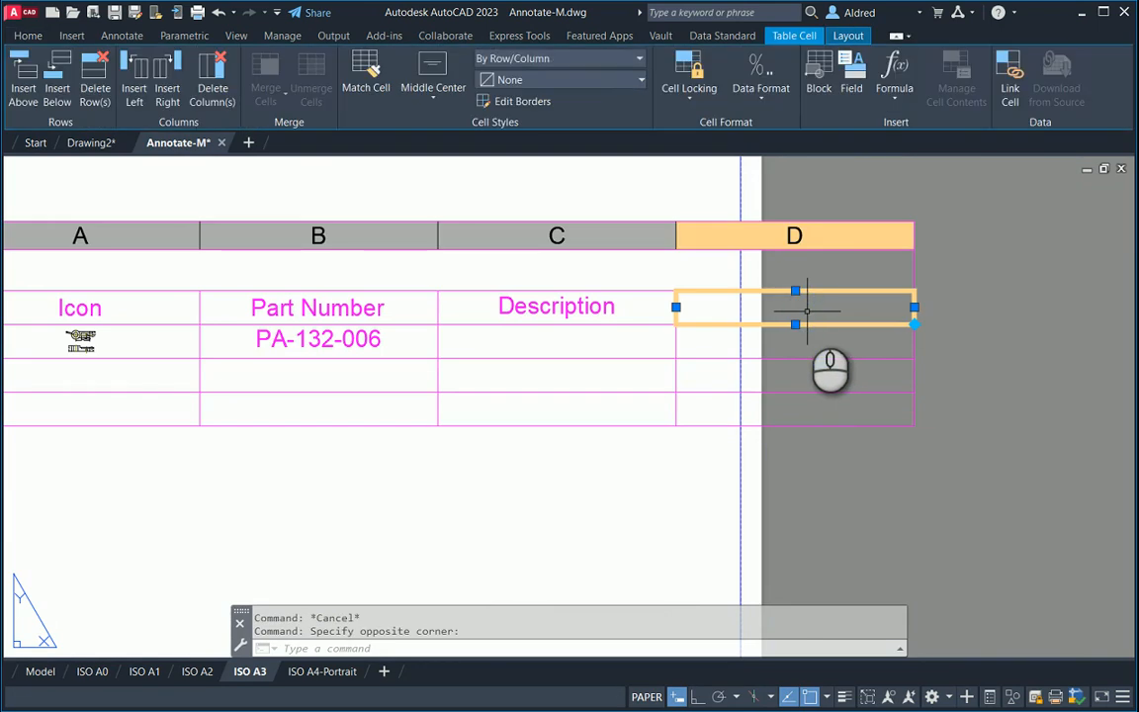
{"action": "left_click", "coordinate": [894, 91]}
{"action": "left_click", "coordinate": [904, 123]}
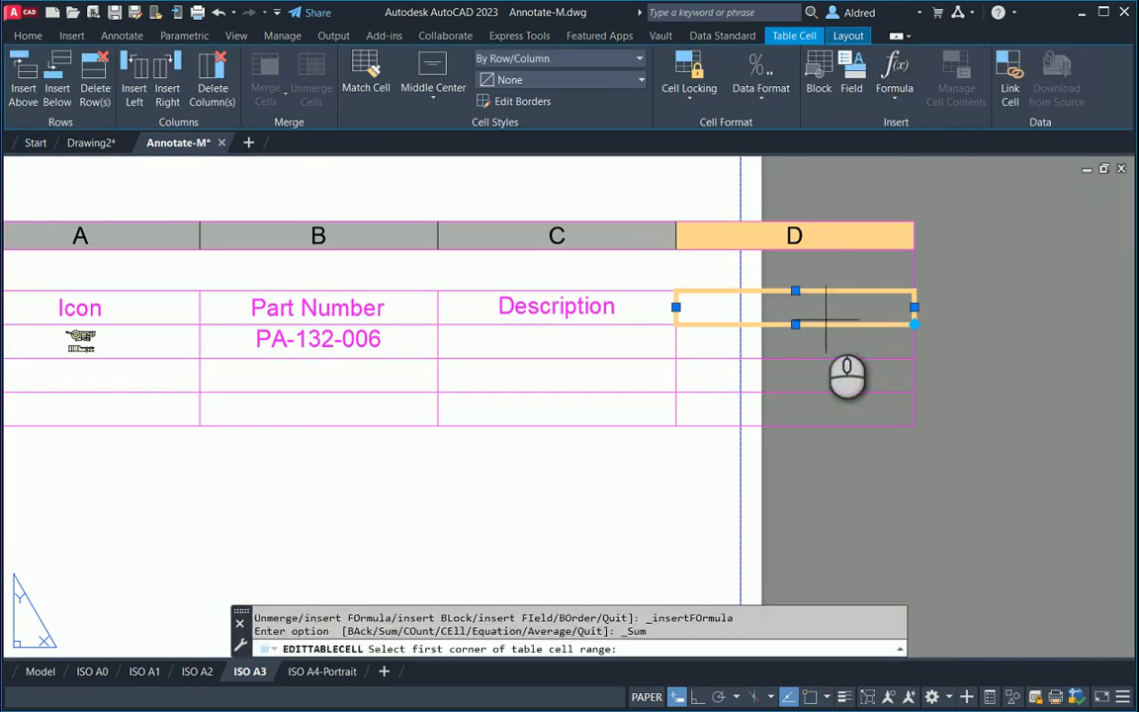
{"action": "left_click", "coordinate": [801, 361]}
{"action": "left_click", "coordinate": [807, 348]}
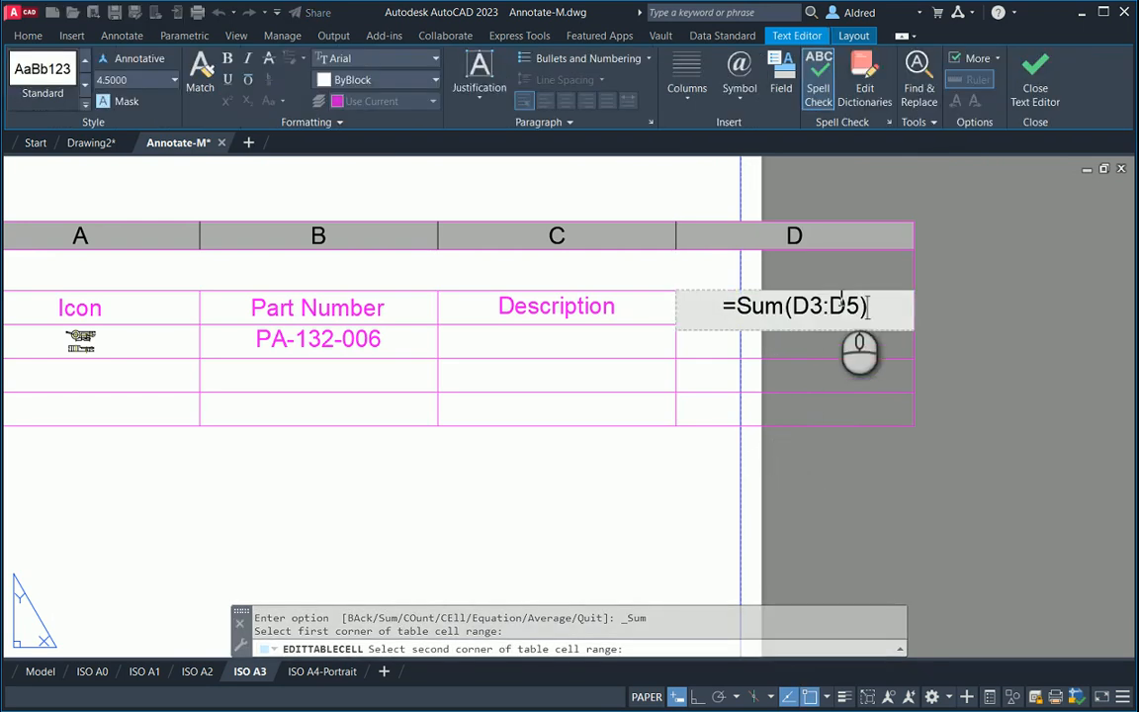
{"action": "key", "text": "Return"}
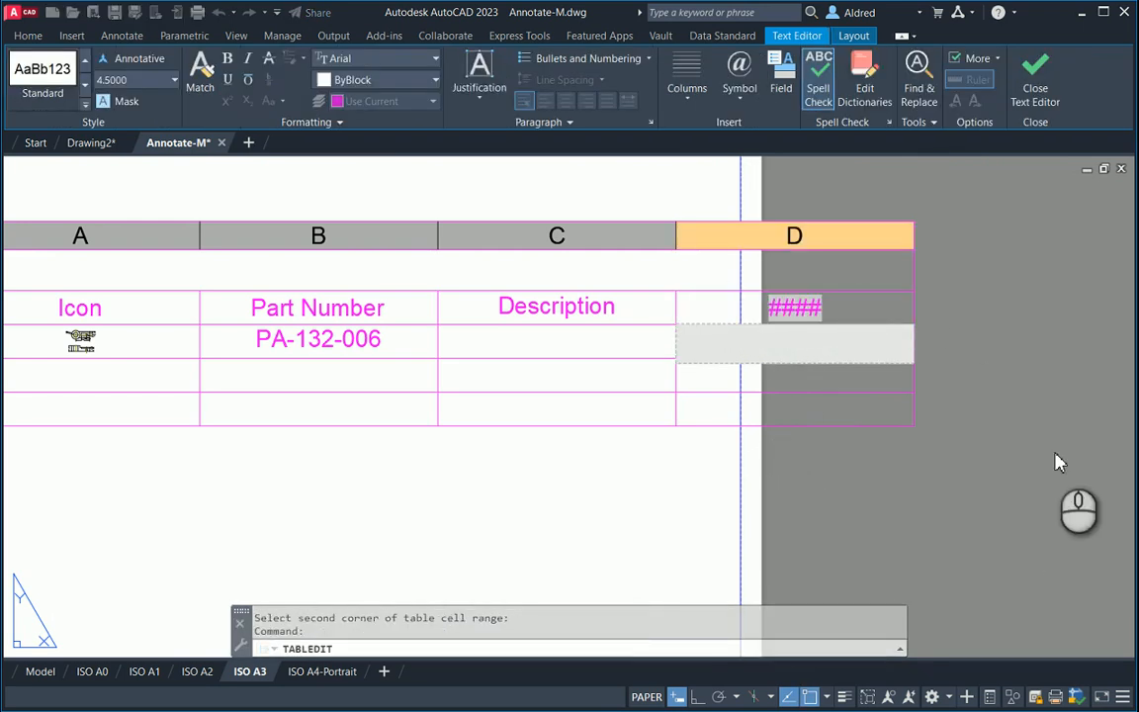
Step: Enter the values 5, 10 and 2 in cells D3, D4 and D5 and finish editing the table
{"action": "type", "text": "5"}
{"action": "key", "text": "Return"}
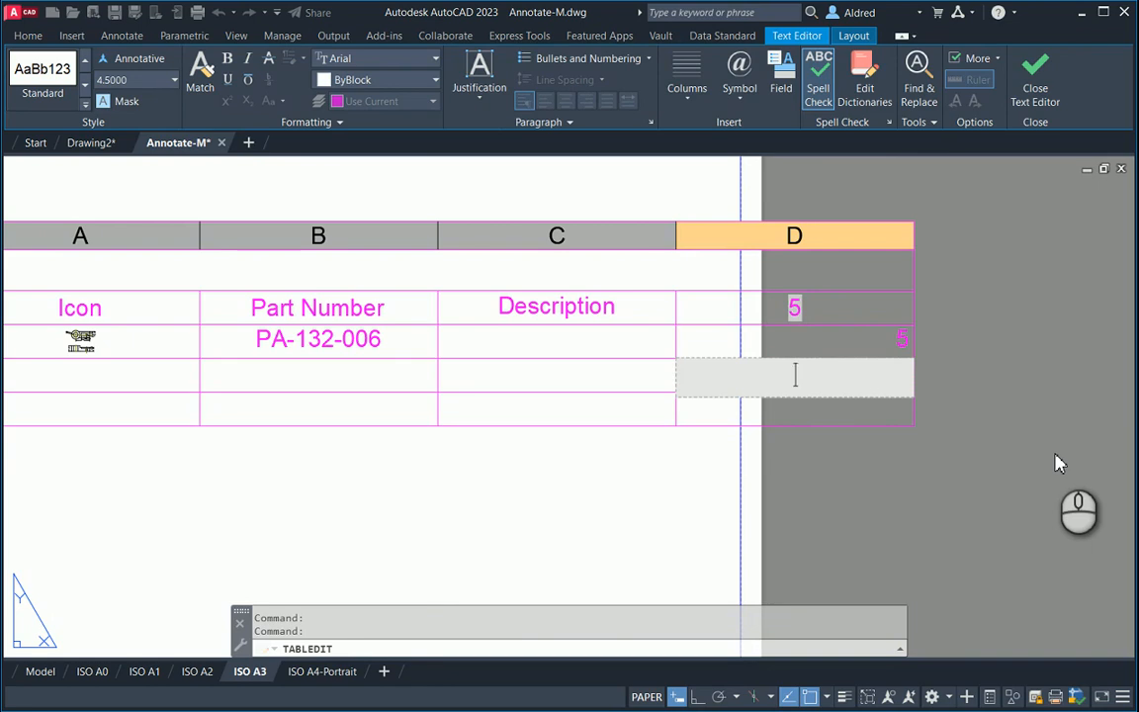
{"action": "type", "text": "10"}
{"action": "key", "text": "Return"}
{"action": "type", "text": "2"}
{"action": "key", "text": "Return"}
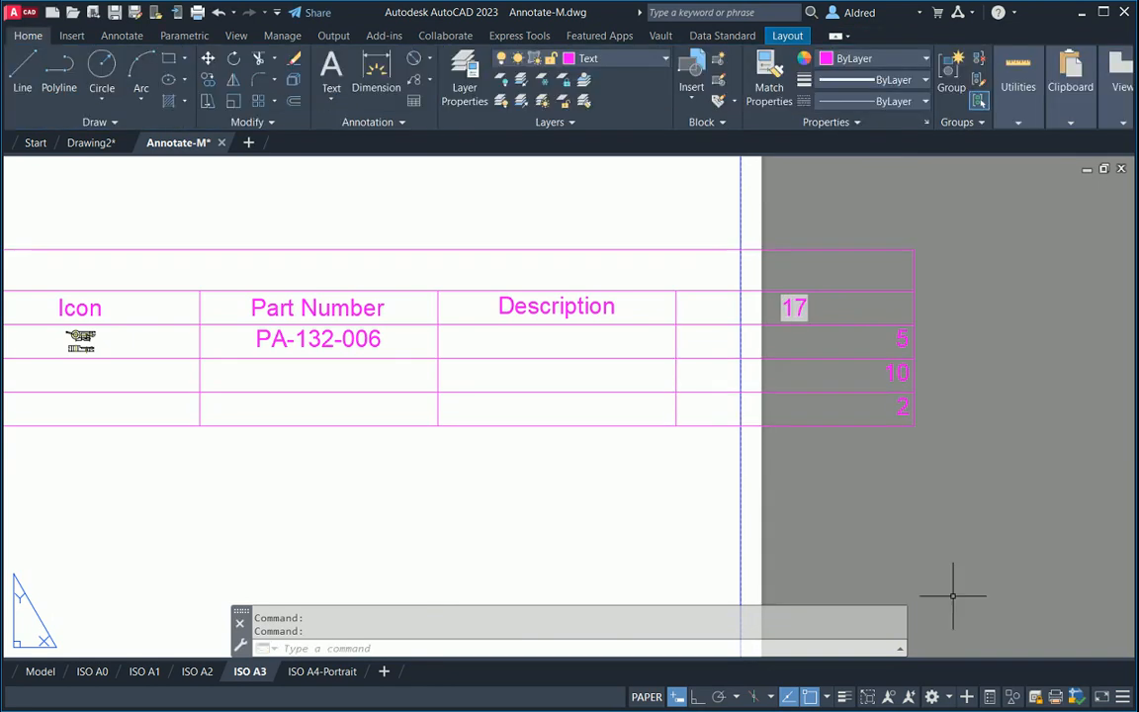
{"action": "middle_click_drag", "start_coordinate": [833, 460], "coordinate": [843, 479]}
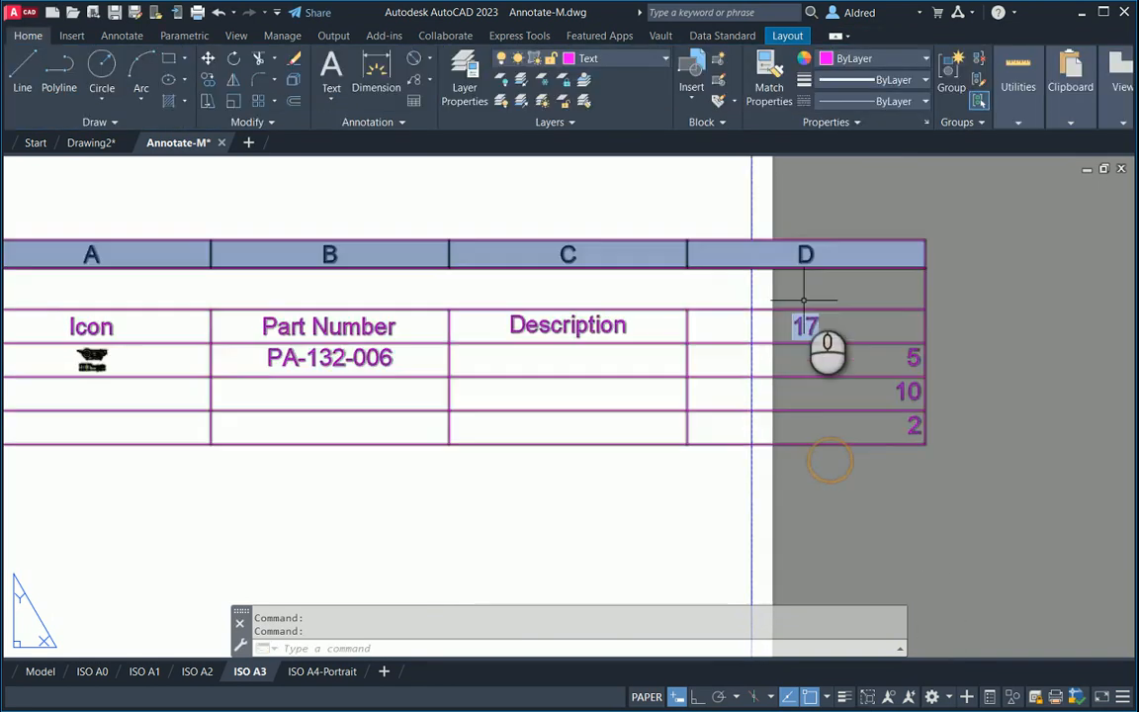
{"action": "scroll", "coordinate": [705, 436], "scroll_direction": "down", "scroll_amount": 2}
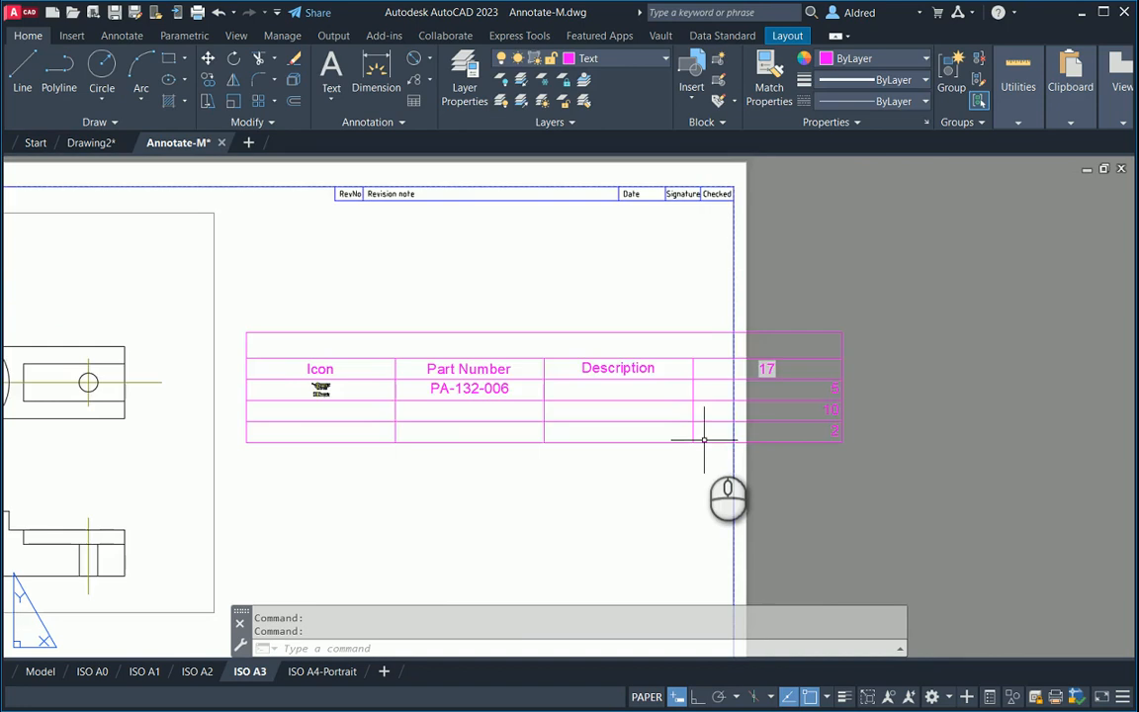
{"action": "middle_click_drag", "start_coordinate": [694, 458], "coordinate": [865, 397]}
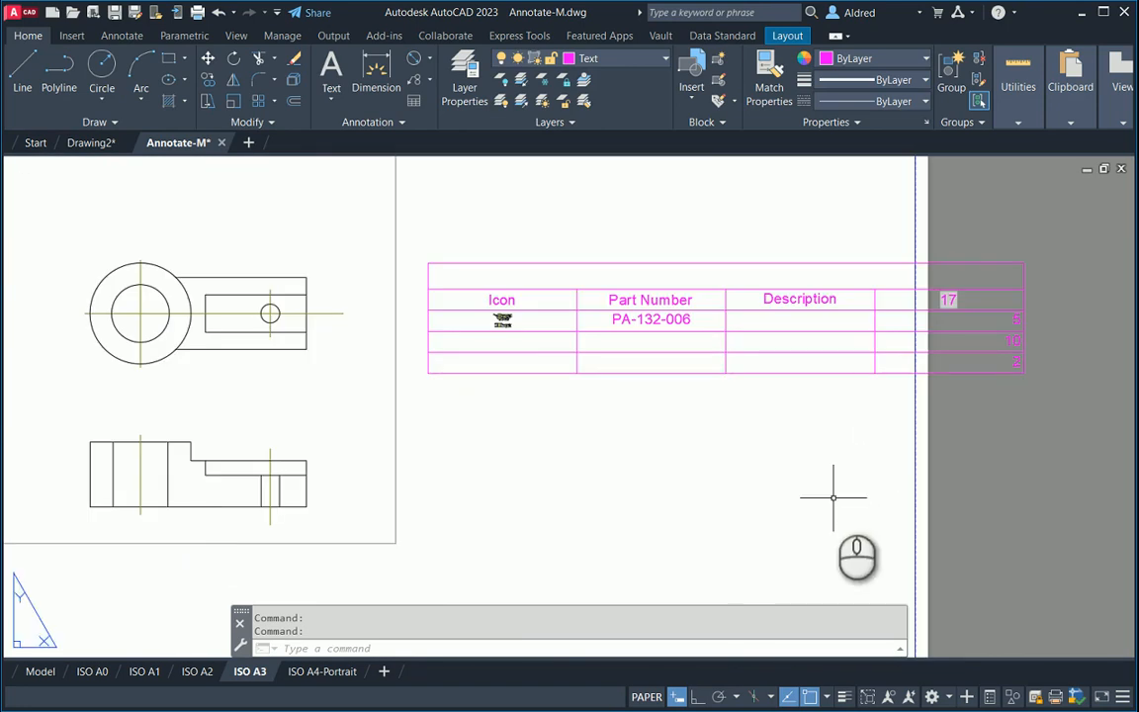